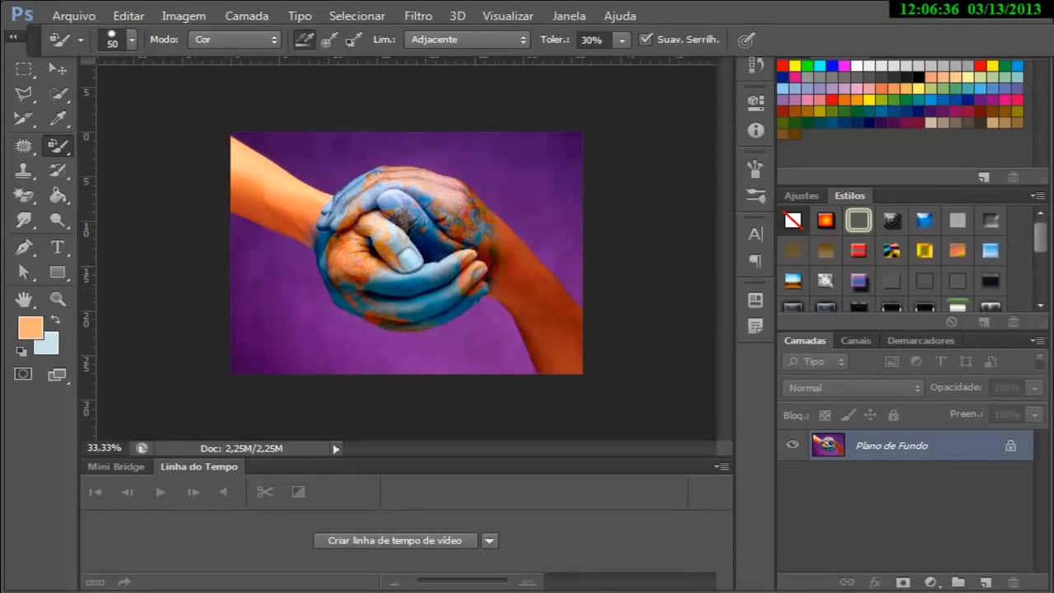
Step: Try recolouring the left forearm green with the Color Replacement tool, and undo the strokes
{"action": "left_click", "coordinate": [895, 99]}
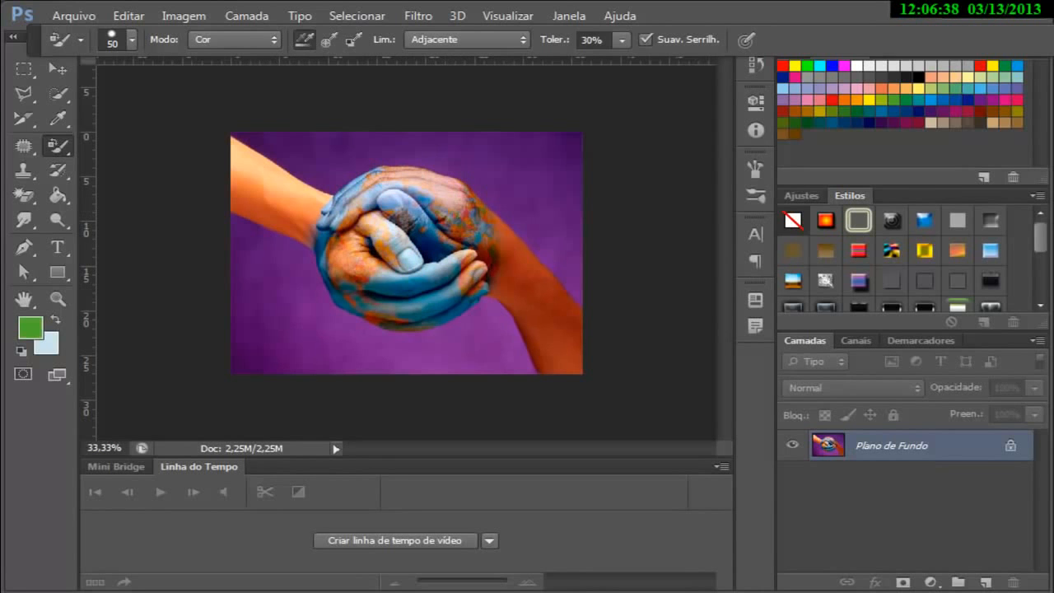
{"action": "mouse_move", "coordinate": [236, 145]}
{"action": "left_mouse_down"}
{"action": "mouse_move", "coordinate": [283, 182]}
{"action": "mouse_move", "coordinate": [285, 163]}
{"action": "mouse_move", "coordinate": [262, 141]}
{"action": "mouse_move", "coordinate": [314, 183]}
{"action": "mouse_move", "coordinate": [314, 208]}
{"action": "mouse_move", "coordinate": [249, 191]}
{"action": "mouse_move", "coordinate": [287, 239]}
{"action": "mouse_move", "coordinate": [250, 188]}
{"action": "mouse_move", "coordinate": [307, 230]}
{"action": "left_mouse_up"}
{"action": "left_click_drag", "start_coordinate": [259, 195], "coordinate": [269, 202]}
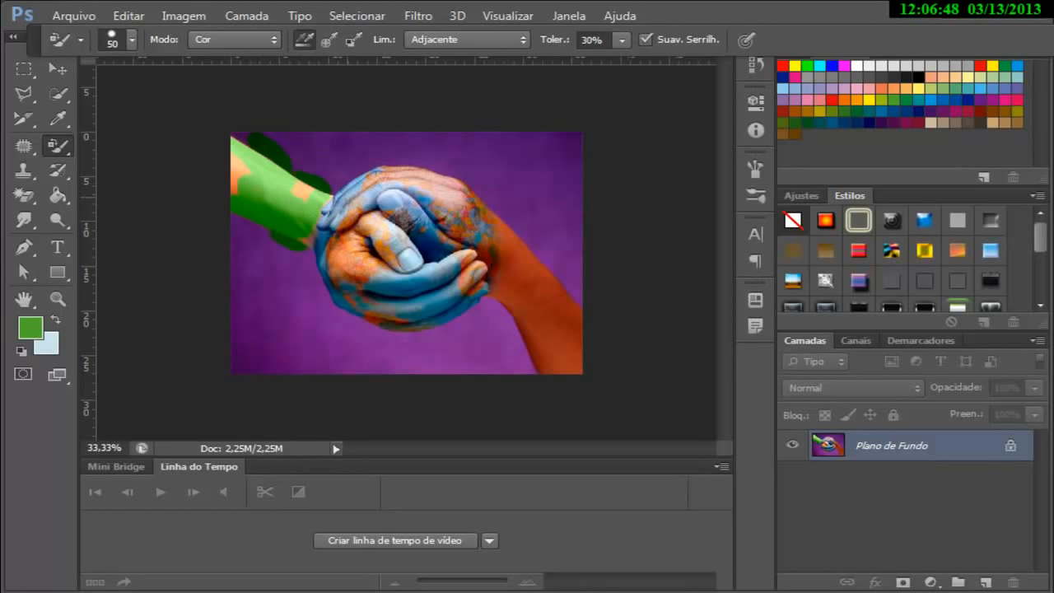
{"action": "key", "text": "ctrl+z"}
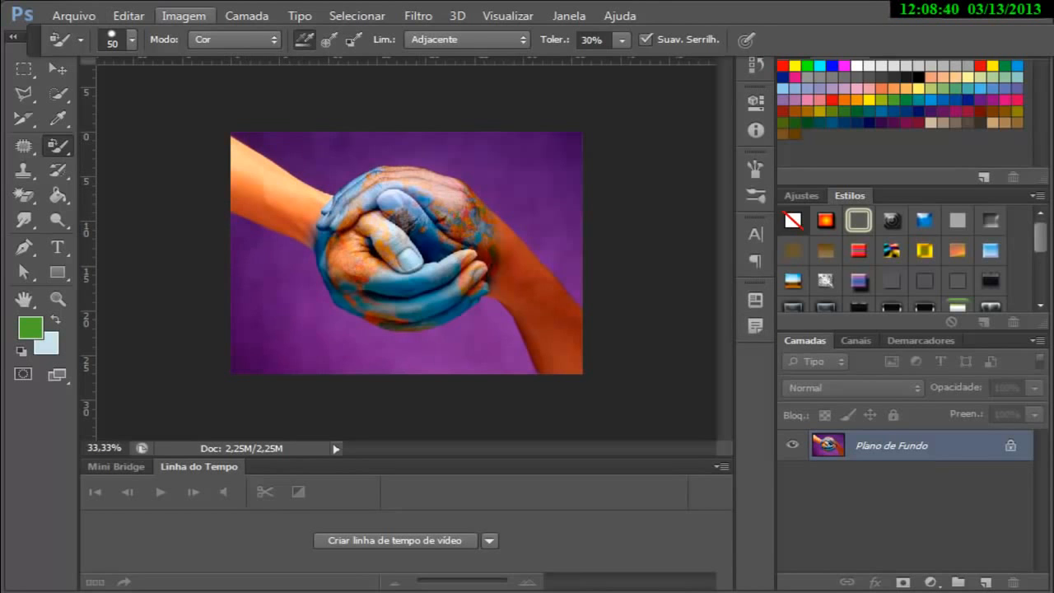
Step: Start a Replace Color adjustment, sampling the left forearm's orange skin tone and setting the fuzziness to 200
{"action": "left_click", "coordinate": [183, 15]}
{"action": "mouse_move", "coordinate": [194, 64]}
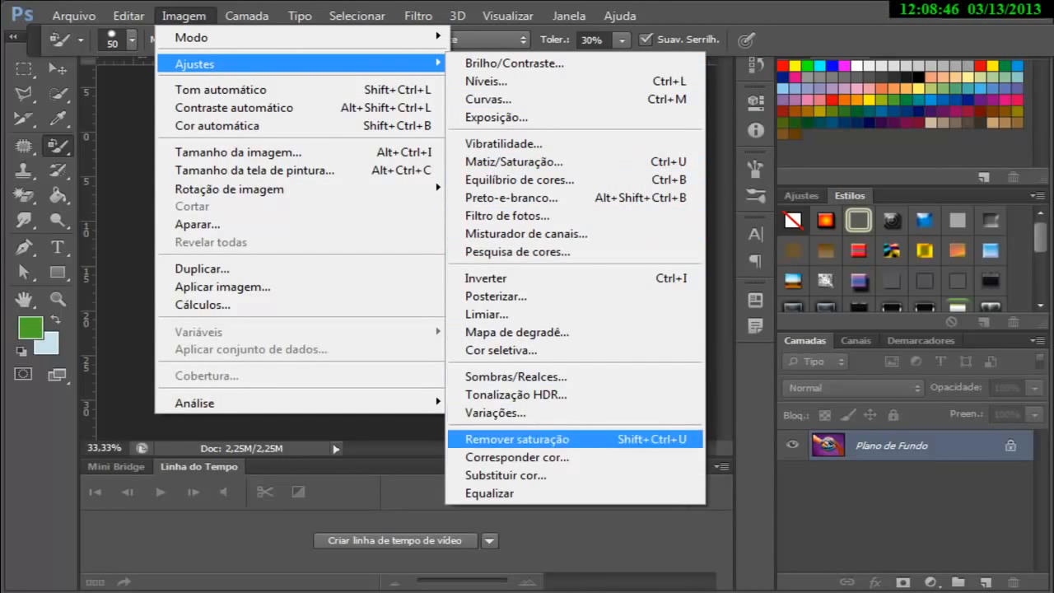
{"action": "left_click", "coordinate": [506, 475]}
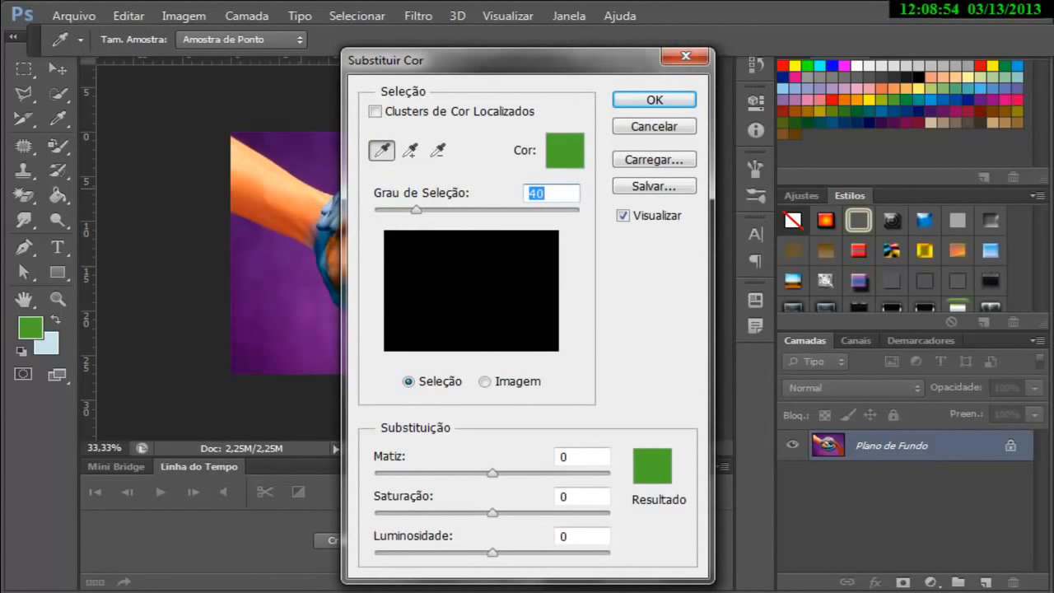
{"action": "left_click", "coordinate": [293, 189]}
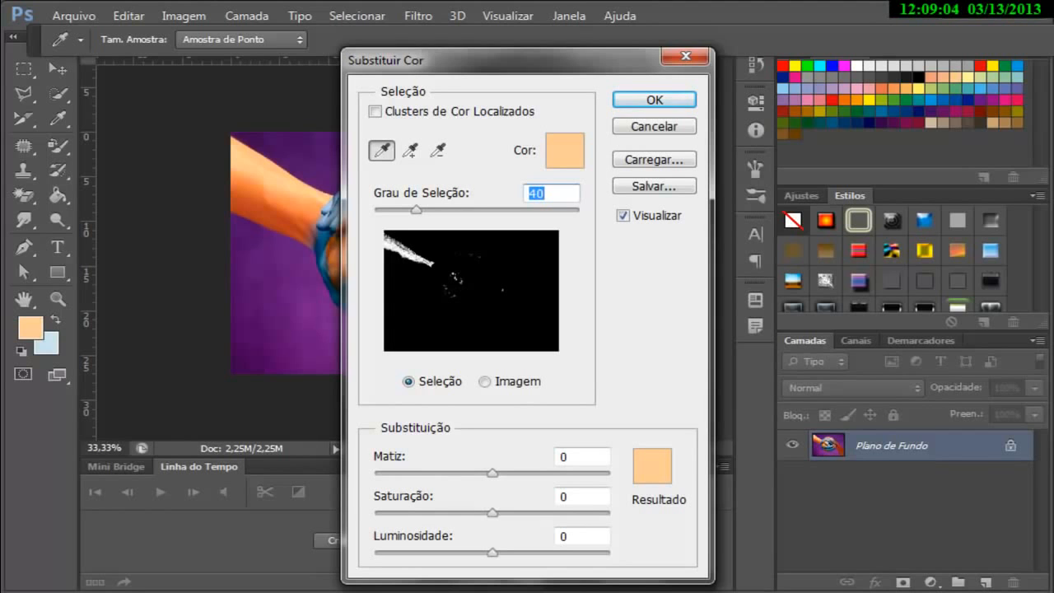
{"action": "left_click_drag", "start_coordinate": [416, 210], "coordinate": [579, 210]}
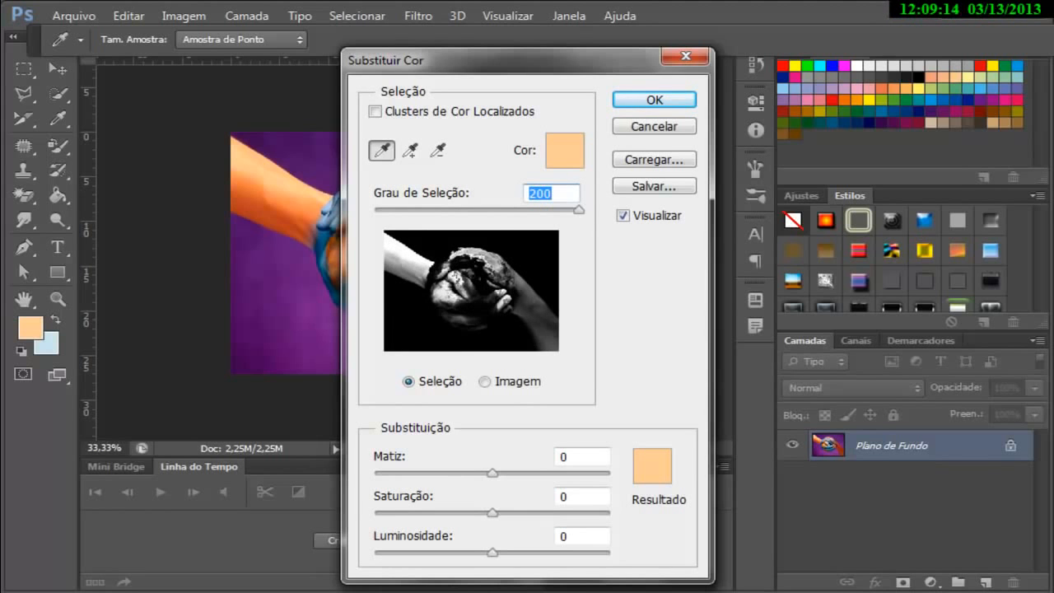
Step: Move the Replace Color dialog off the hands and shift the sampled skin's hue to +33
{"action": "left_click_drag", "start_coordinate": [494, 60], "coordinate": [638, 22]}
{"action": "mouse_move", "coordinate": [636, 434]}
{"action": "left_mouse_down"}
{"action": "mouse_move", "coordinate": [582, 434]}
{"action": "mouse_move", "coordinate": [718, 434]}
{"action": "mouse_move", "coordinate": [535, 434]}
{"action": "mouse_move", "coordinate": [642, 434]}
{"action": "left_mouse_up"}
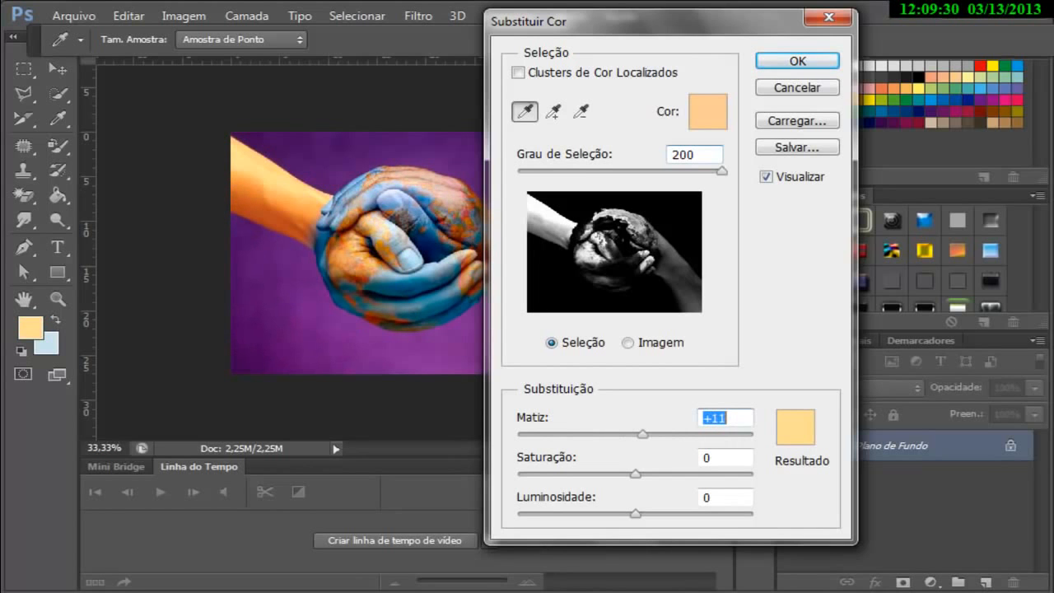
{"action": "left_click_drag", "start_coordinate": [643, 434], "coordinate": [656, 434]}
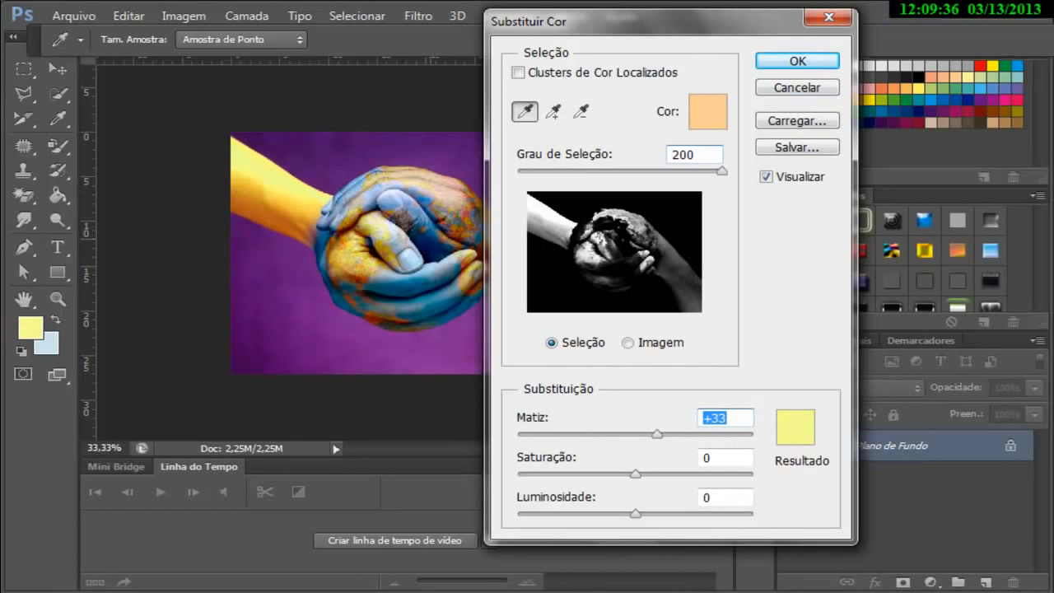
Step: Sample the dark blue paint on the hands with hue -104, and the light blue paint with hue -126
{"action": "left_click", "coordinate": [426, 247]}
{"action": "left_click_drag", "start_coordinate": [657, 434], "coordinate": [568, 434]}
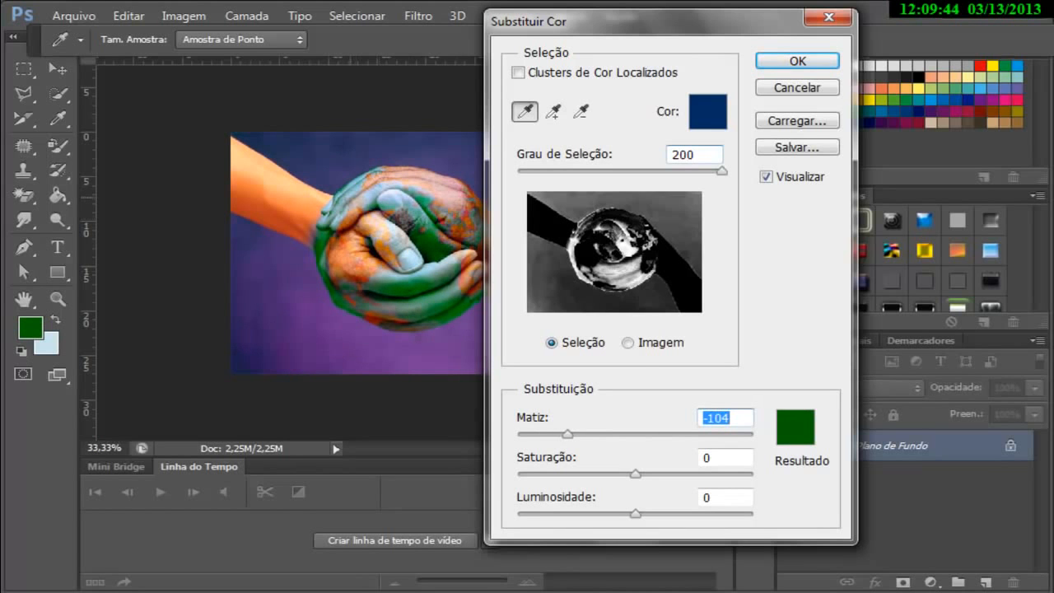
{"action": "left_click", "coordinate": [350, 196]}
{"action": "left_click_drag", "start_coordinate": [568, 434], "coordinate": [554, 434]}
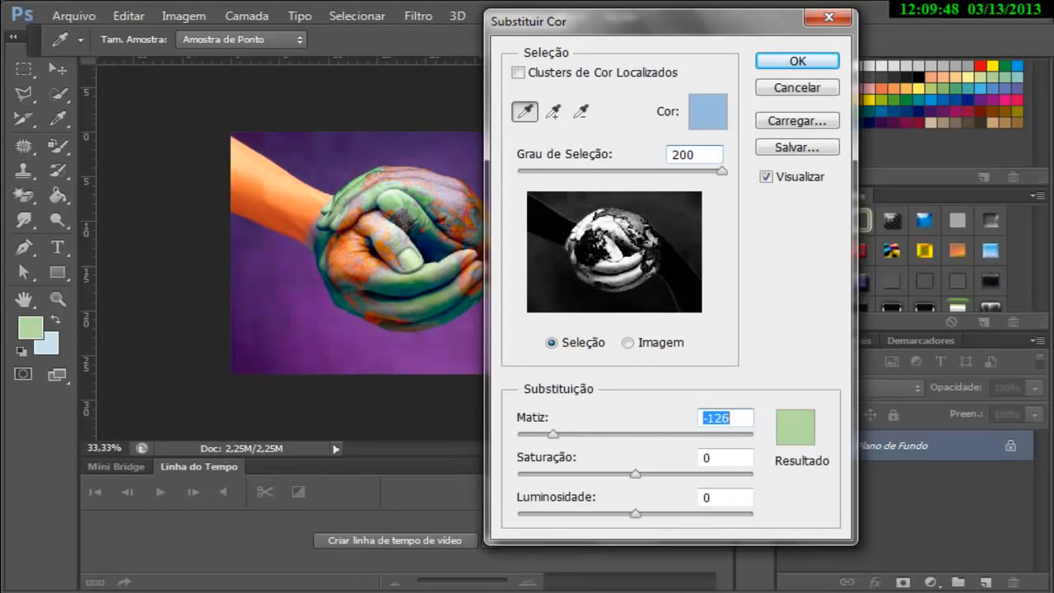
Step: Sample the purple background as the colour to replace and shift its hue to -142
{"action": "left_click", "coordinate": [276, 276]}
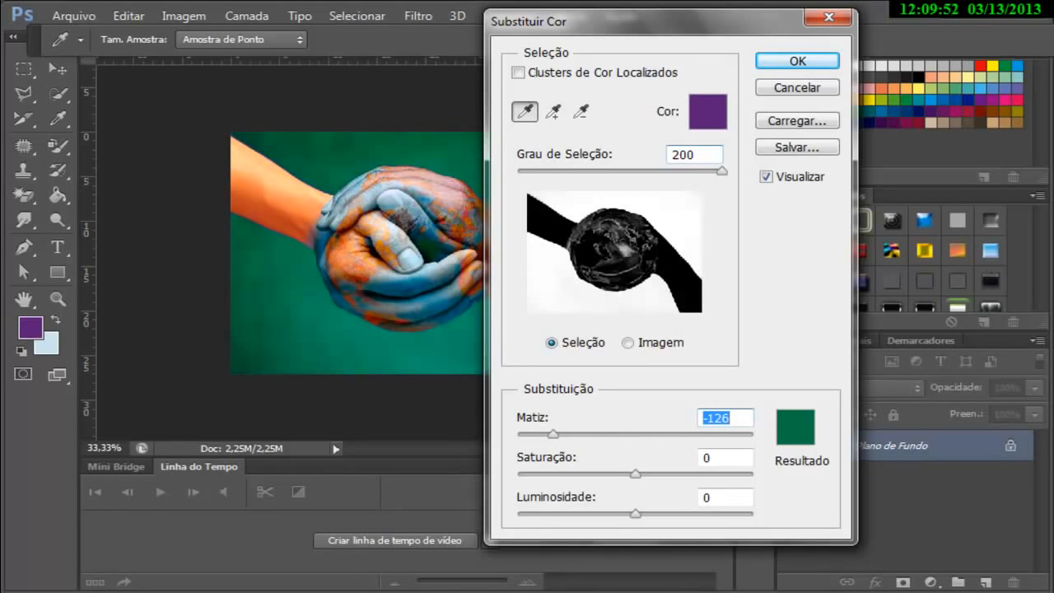
{"action": "type", "text": "-63"}
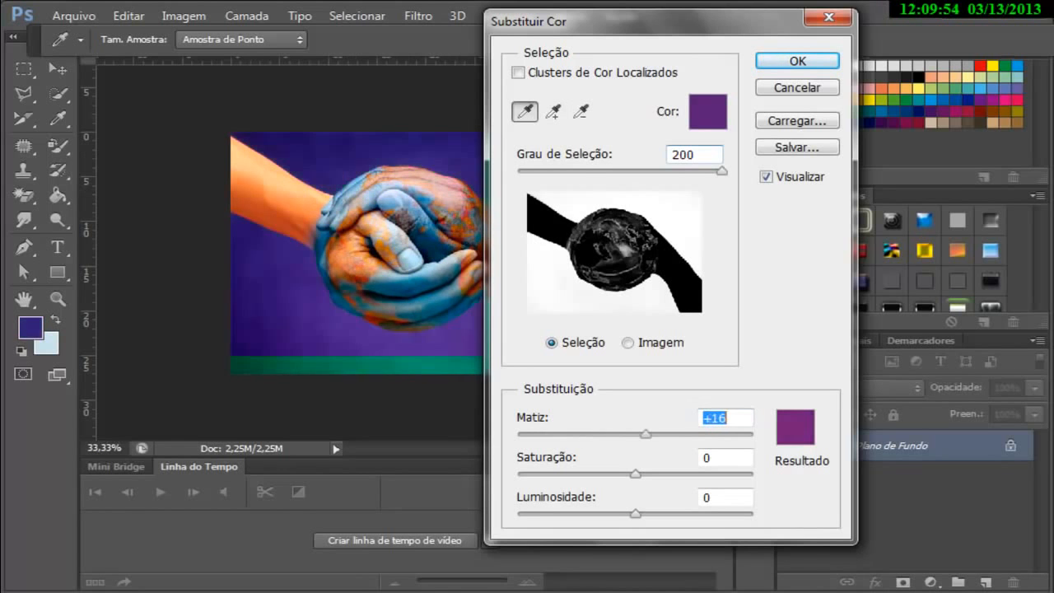
{"action": "key", "text": "Down"}
{"action": "key", "text": "Down"}
{"action": "key", "text": "Down"}
{"action": "key", "text": "Down"}
{"action": "key", "text": "Down"}
{"action": "key", "text": "Down"}
{"action": "key", "text": "Down"}
{"action": "key", "text": "Down"}
{"action": "key", "text": "Down"}
{"action": "key", "text": "Down"}
{"action": "key", "text": "Down"}
{"action": "key", "text": "Down"}
{"action": "key", "text": "Down"}
{"action": "key", "text": "Down"}
{"action": "key", "text": "Down"}
{"action": "key", "text": "Down"}
{"action": "key", "text": "Down"}
{"action": "key", "text": "Down"}
{"action": "key", "text": "Down"}
{"action": "key", "text": "Down"}
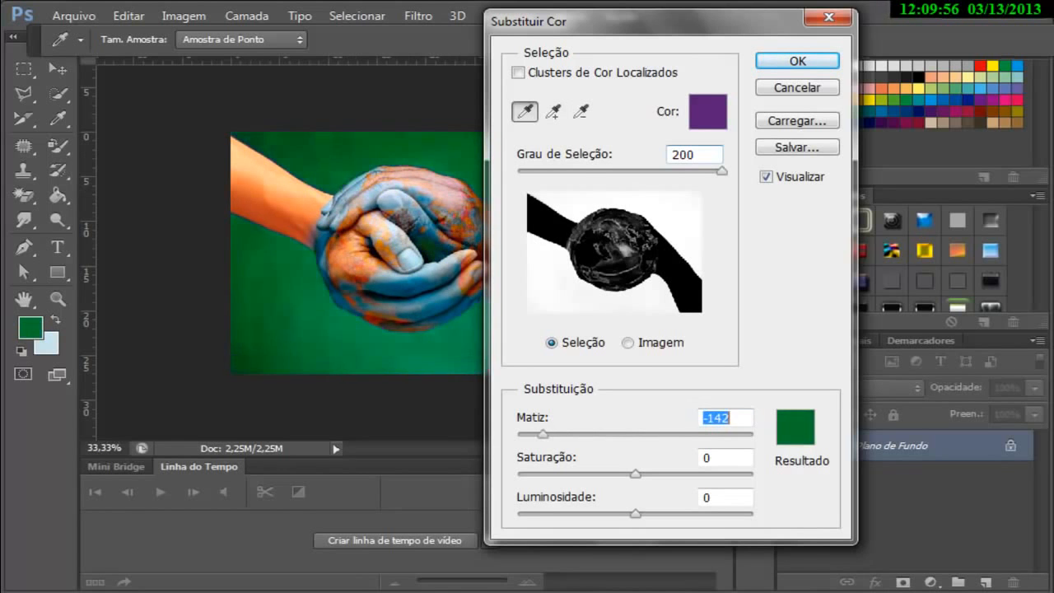
Step: Preview hue +77 on the background and on the resampled left forearm, and discard the colour replacement
{"action": "left_click_drag", "start_coordinate": [520, 434], "coordinate": [686, 434]}
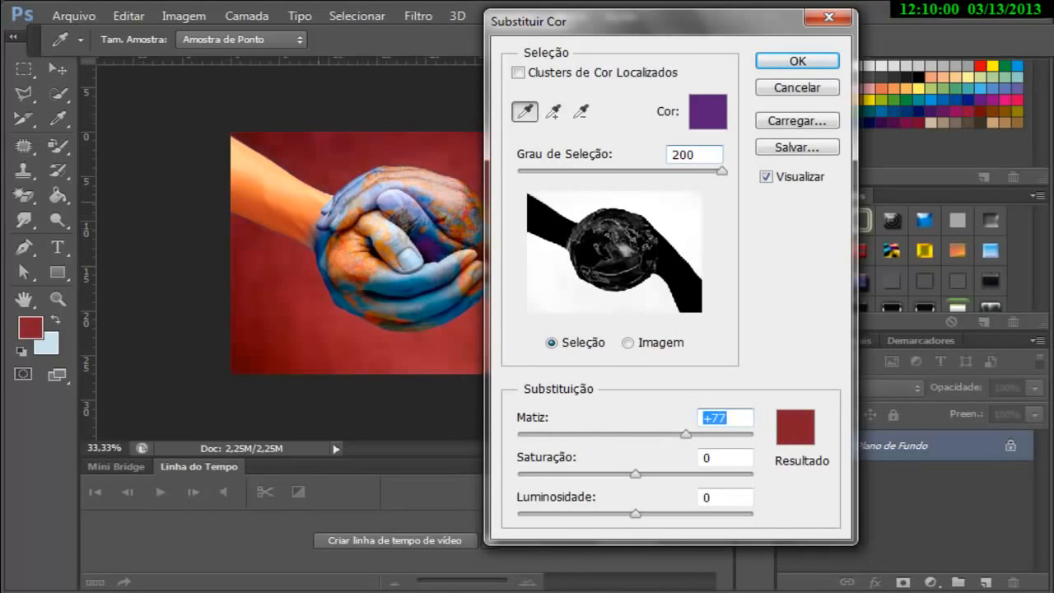
{"action": "left_click", "coordinate": [270, 179]}
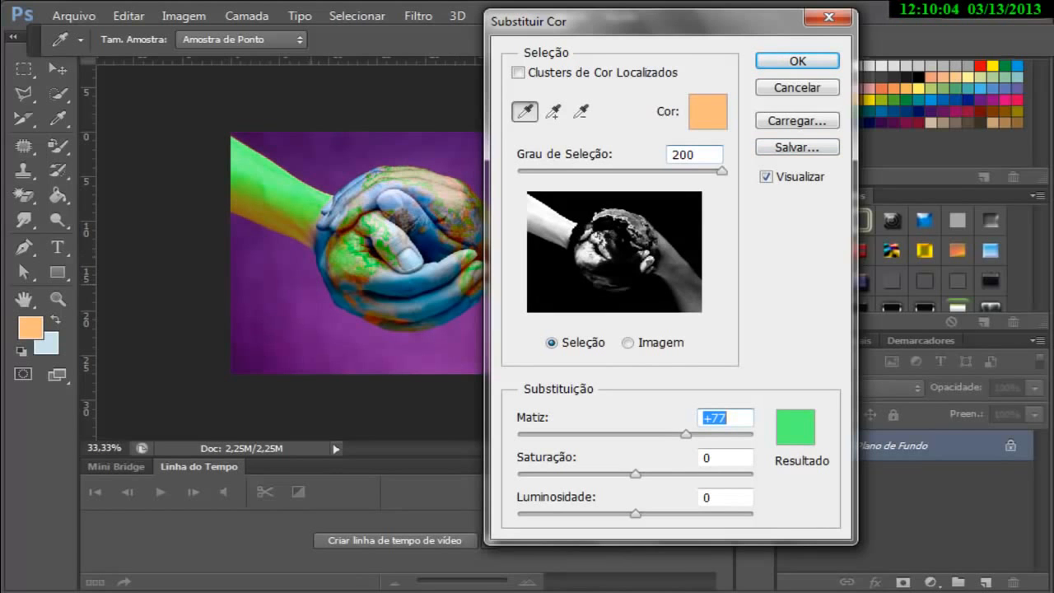
{"action": "left_click", "coordinate": [797, 87]}
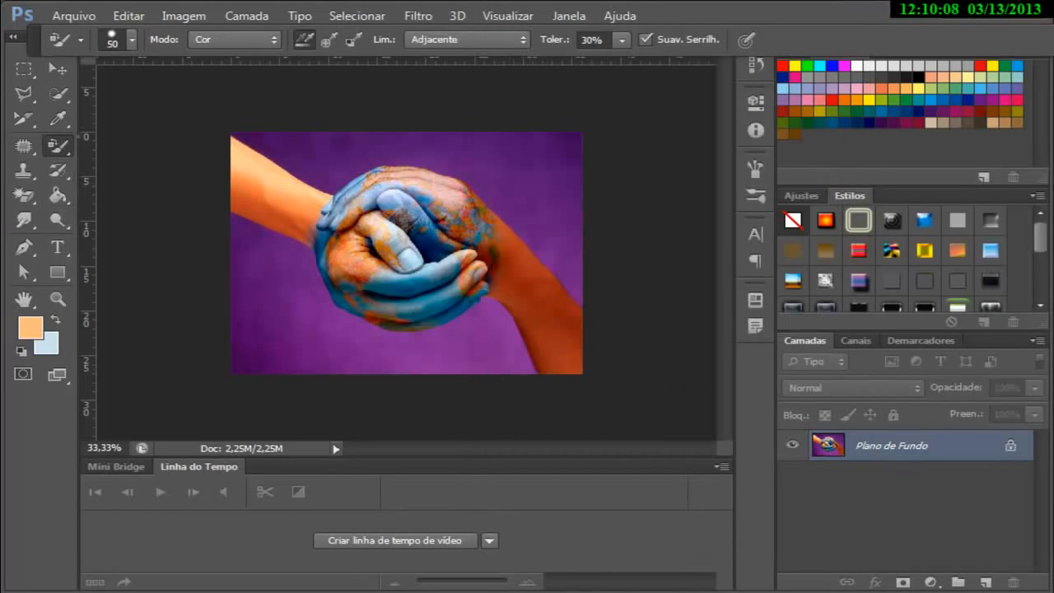
{"action": "right_click", "coordinate": [57, 147]}
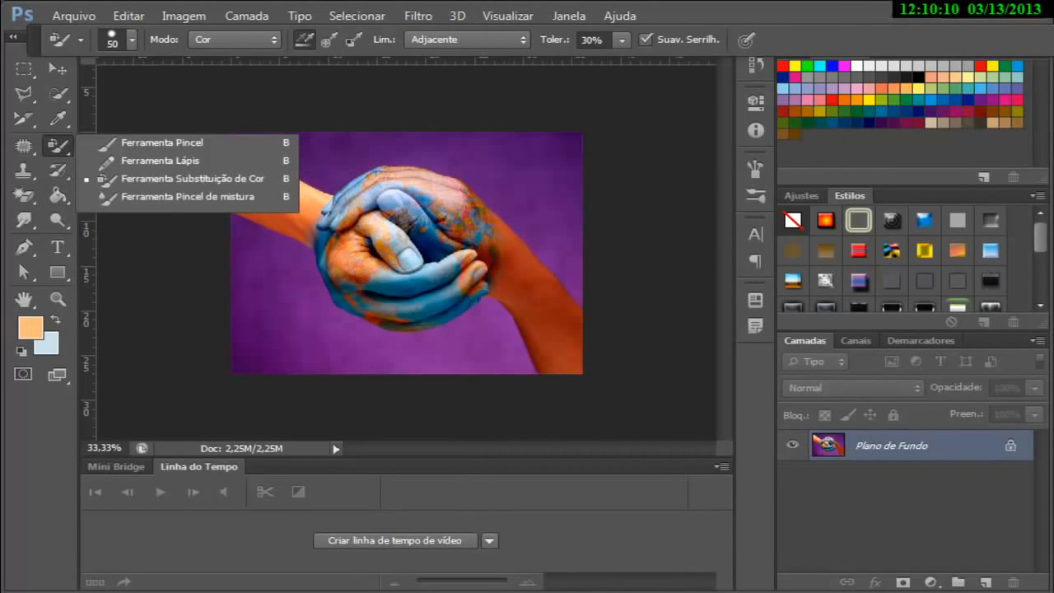
{"action": "left_click", "coordinate": [57, 147]}
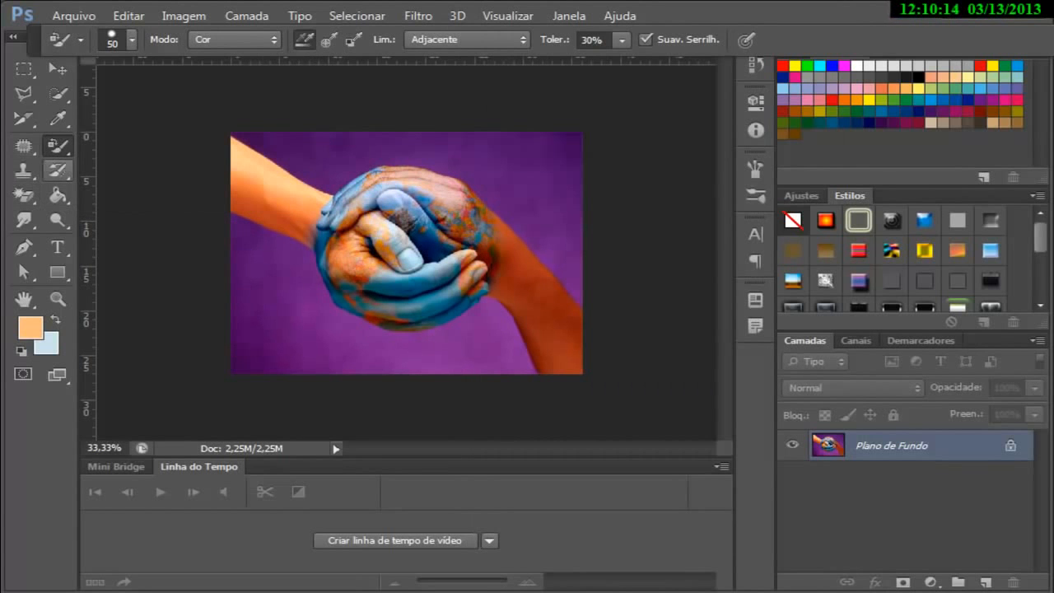
{"action": "left_click", "coordinate": [24, 170]}
{"action": "right_click", "coordinate": [24, 170]}
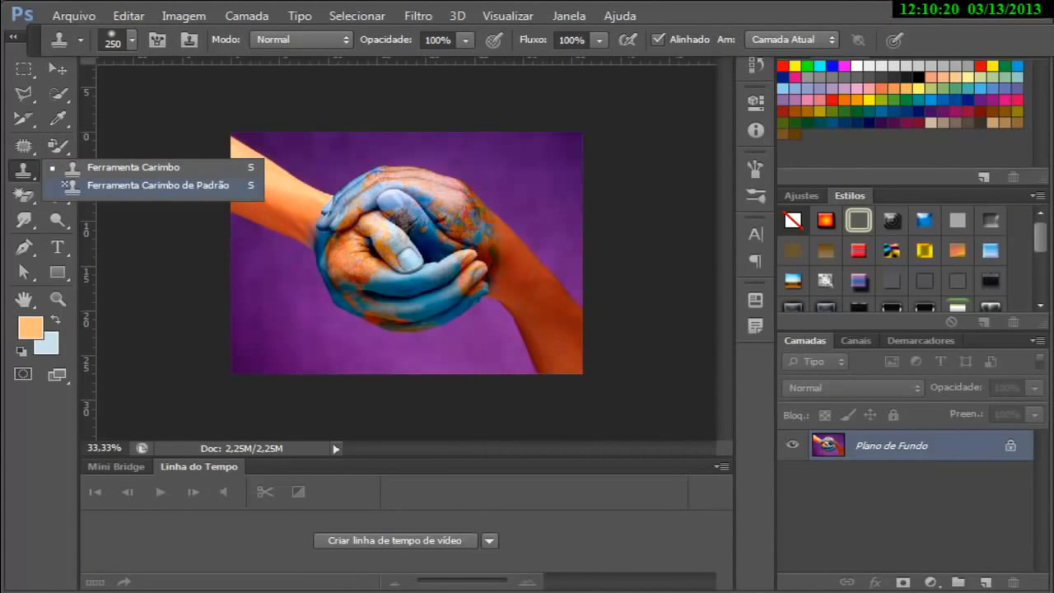
{"action": "left_click", "coordinate": [156, 186]}
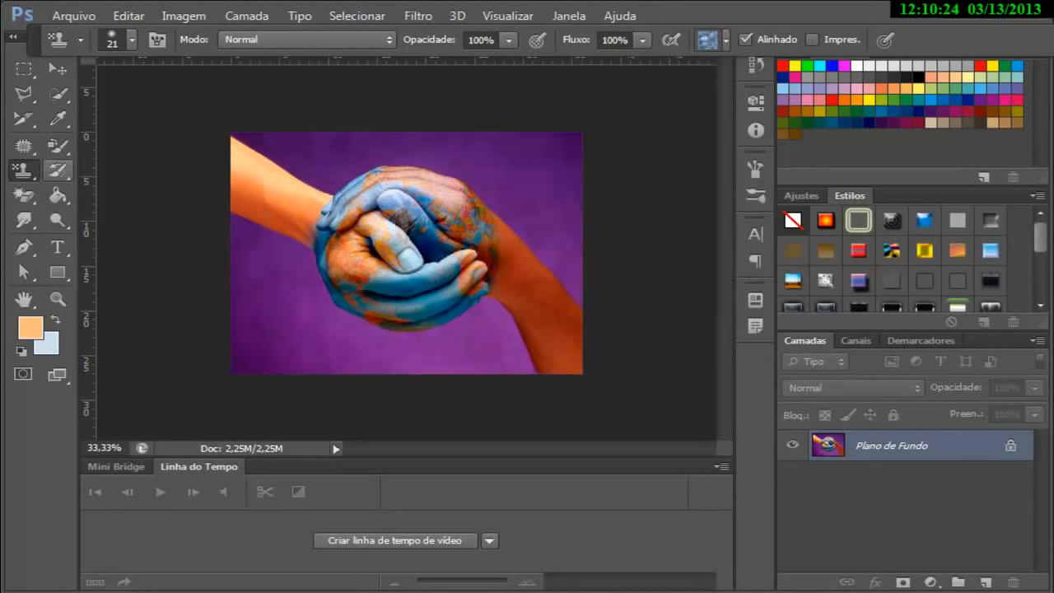
{"action": "left_click", "coordinate": [58, 170]}
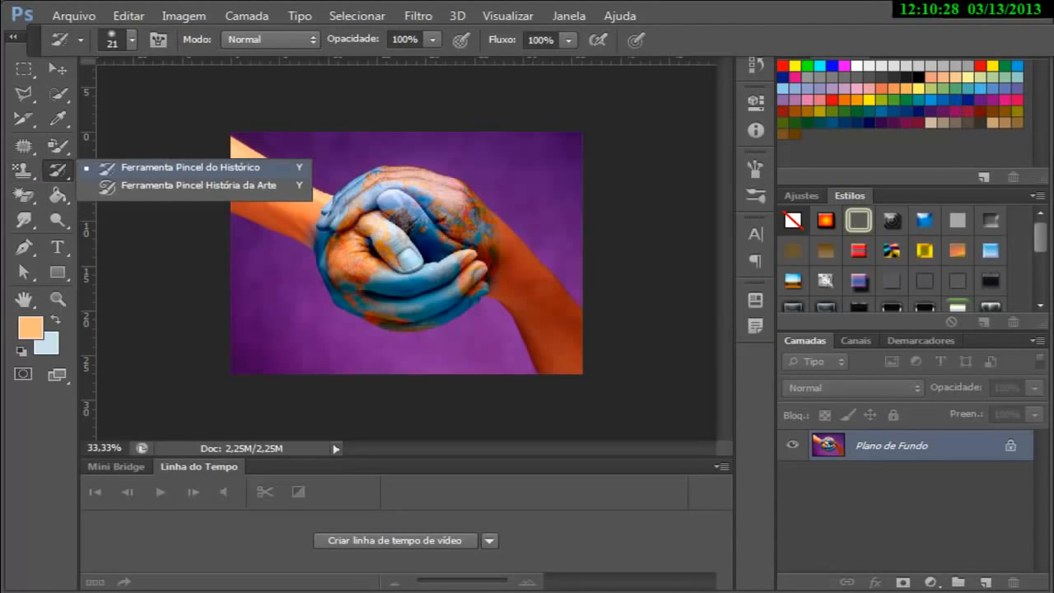
Step: Switch to the regular Brush tool and enlarge the brush to 2200 px
{"action": "left_click", "coordinate": [57, 146]}
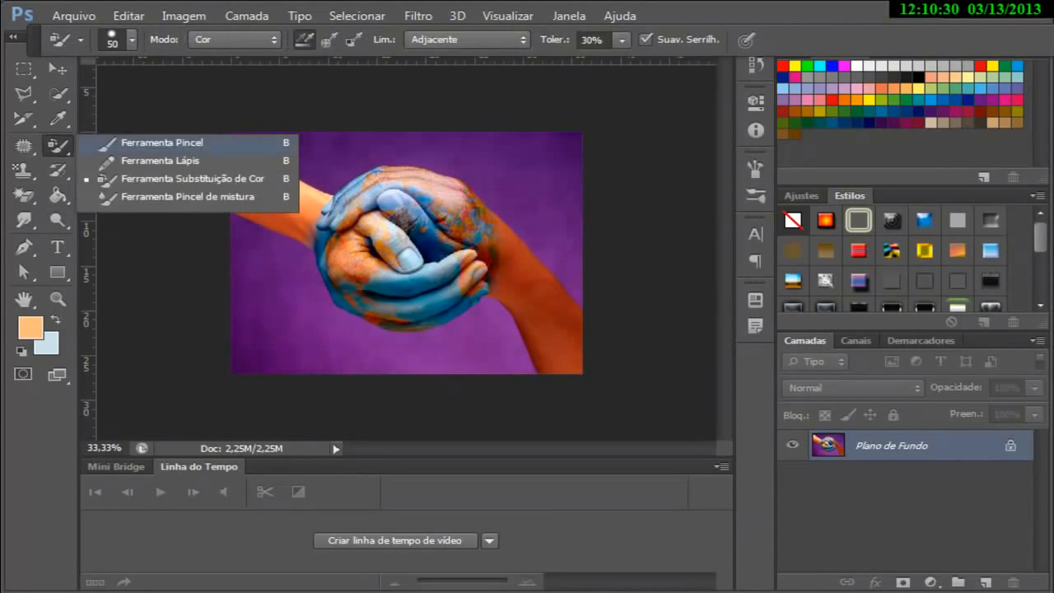
{"action": "left_click", "coordinate": [162, 143]}
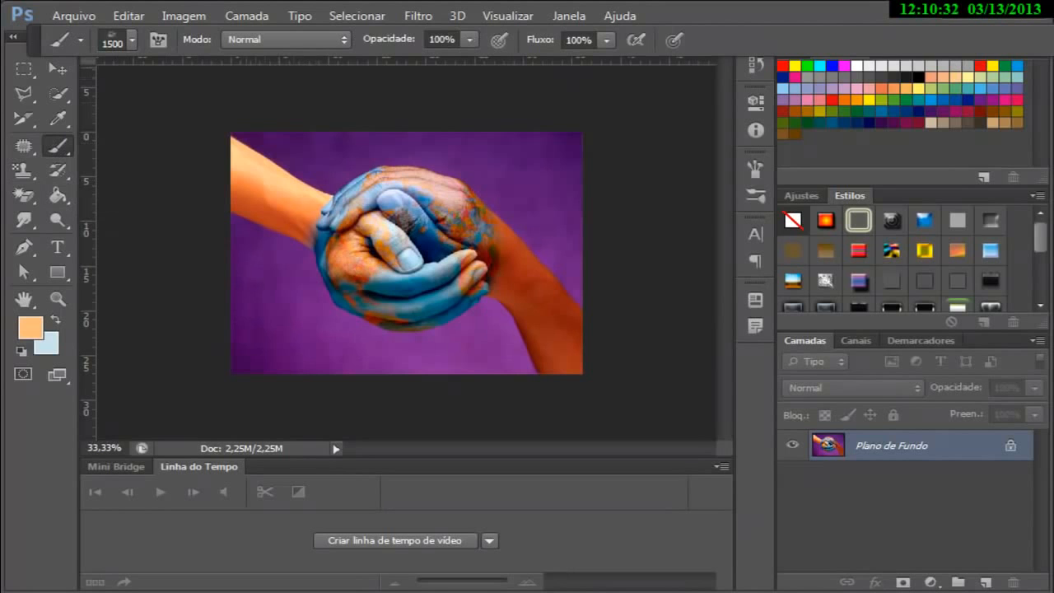
{"action": "key", "text": "bracketright"}
{"action": "key", "text": "bracketright"}
{"action": "key", "text": "bracketright"}
{"action": "key", "text": "bracketright"}
{"action": "key", "text": "bracketright"}
Step: Try a brush size of 35 px
{"action": "left_click", "coordinate": [132, 40]}
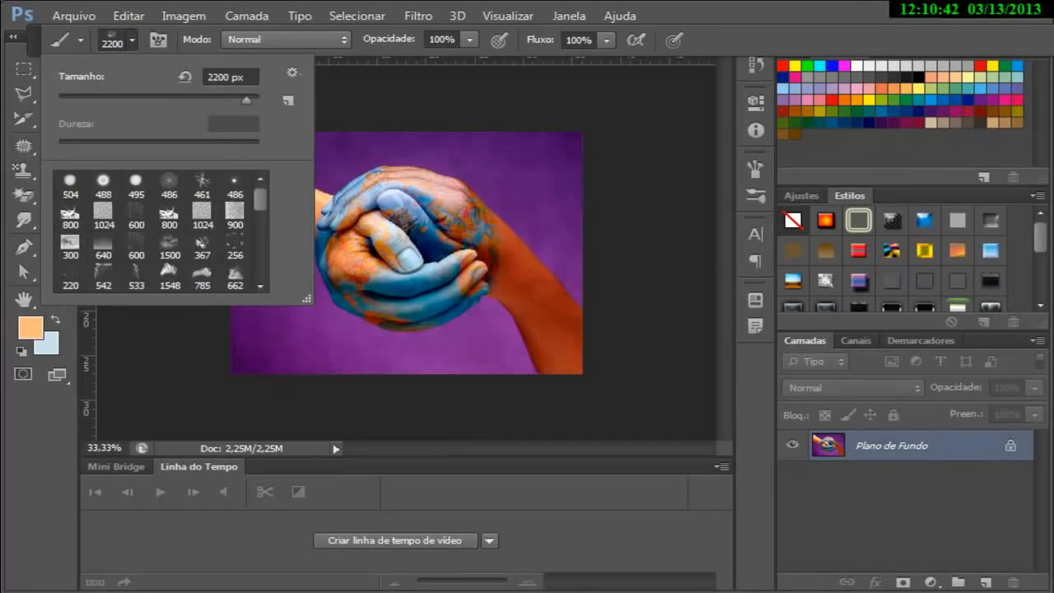
{"action": "type", "text": "35"}
{"action": "key", "text": "Return"}
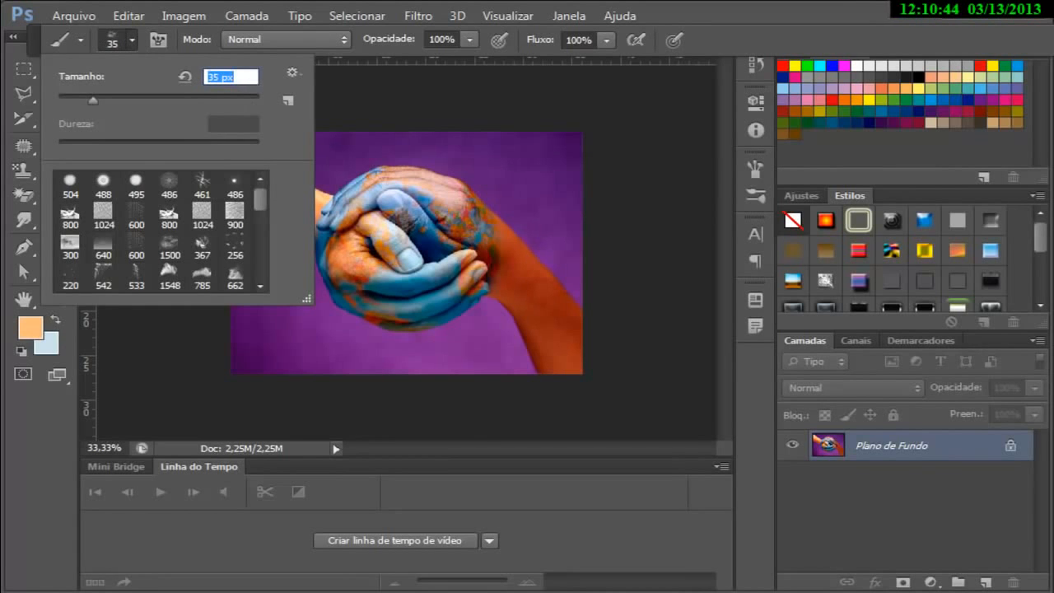
{"action": "key", "text": "Escape"}
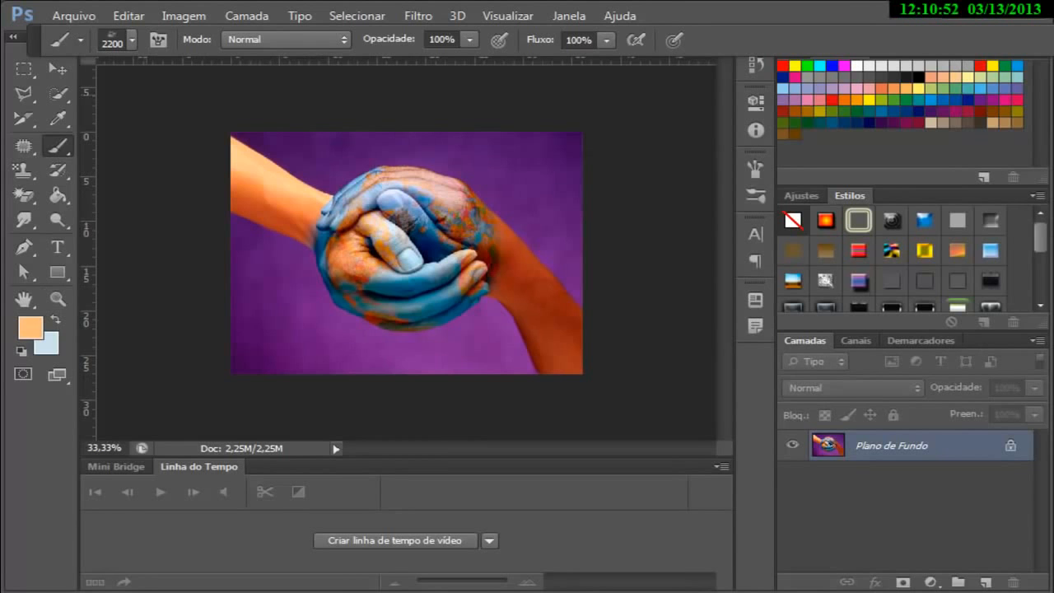
Step: Set the brush size to 37 px
{"action": "left_click", "coordinate": [131, 41]}
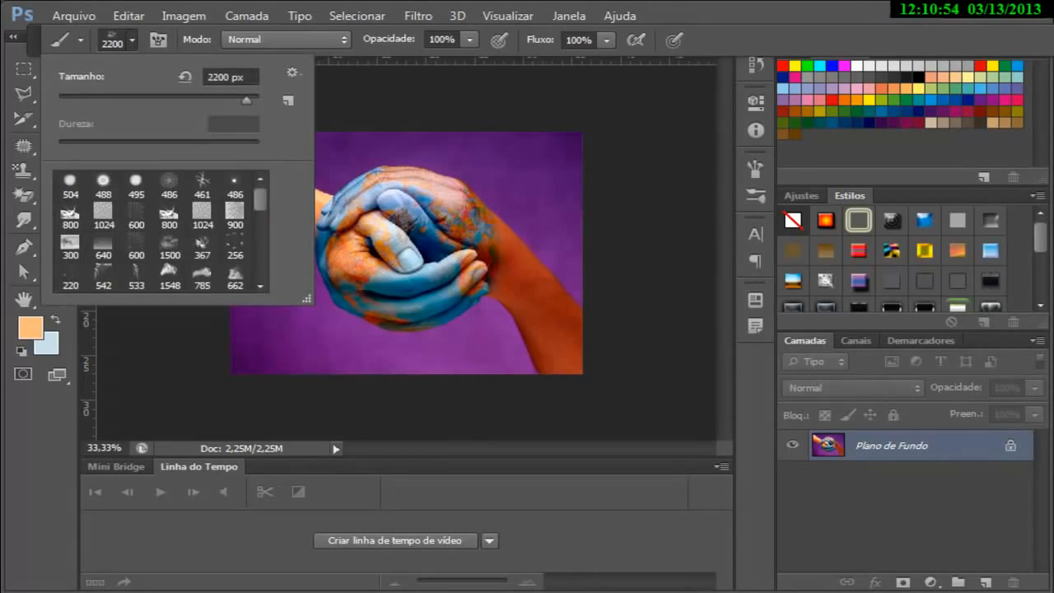
{"action": "left_click_drag", "start_coordinate": [246, 101], "coordinate": [95, 100]}
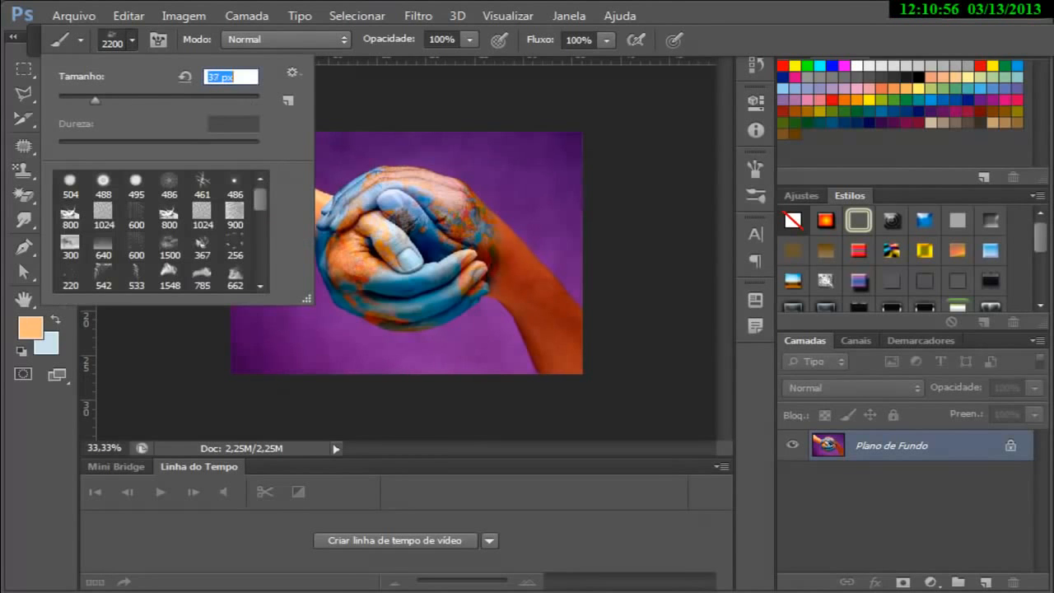
{"action": "key", "text": "Return"}
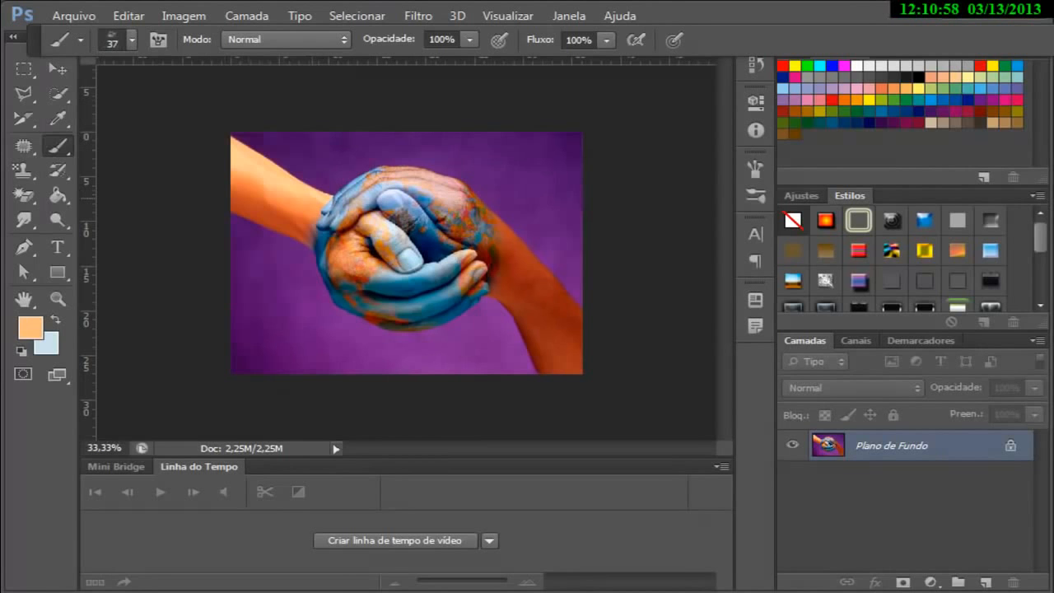
Step: Reset all tools to their default settings through the tool presets options
{"action": "left_click", "coordinate": [132, 40]}
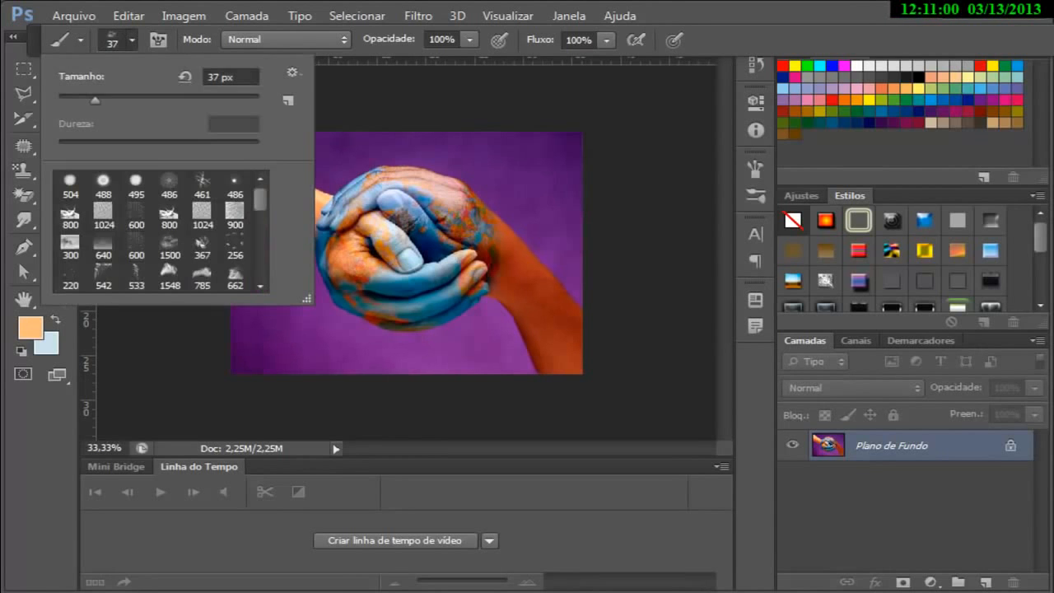
{"action": "left_click", "coordinate": [81, 39]}
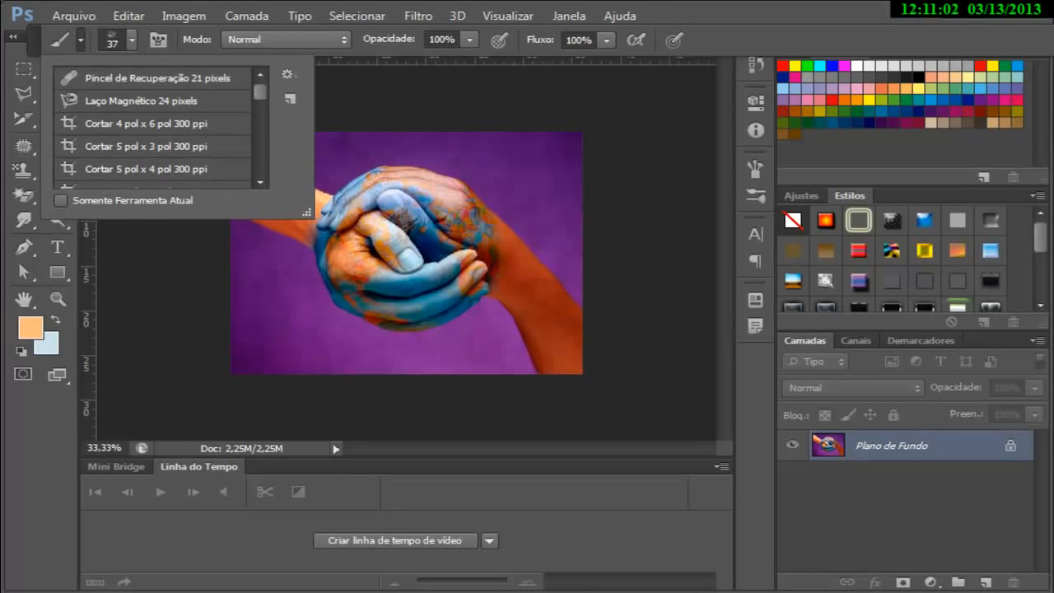
{"action": "left_click", "coordinate": [287, 75]}
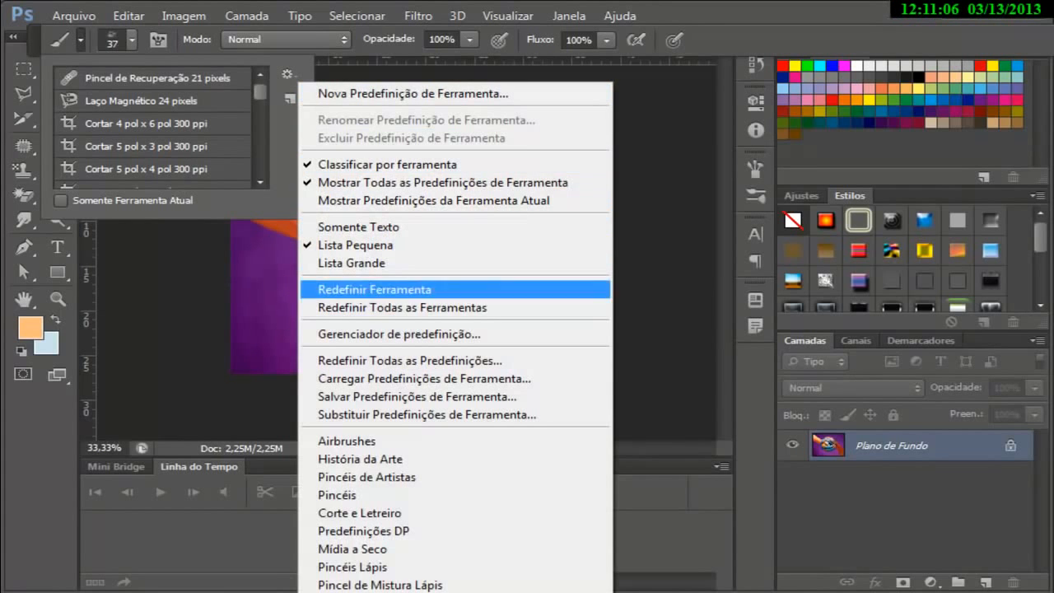
{"action": "left_click", "coordinate": [404, 308]}
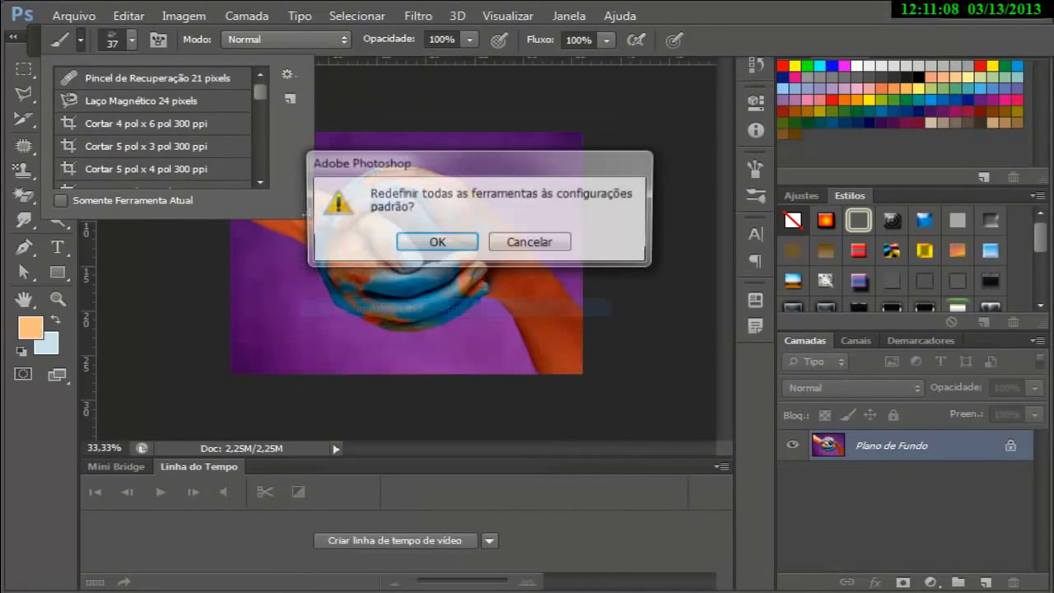
{"action": "left_click", "coordinate": [451, 245]}
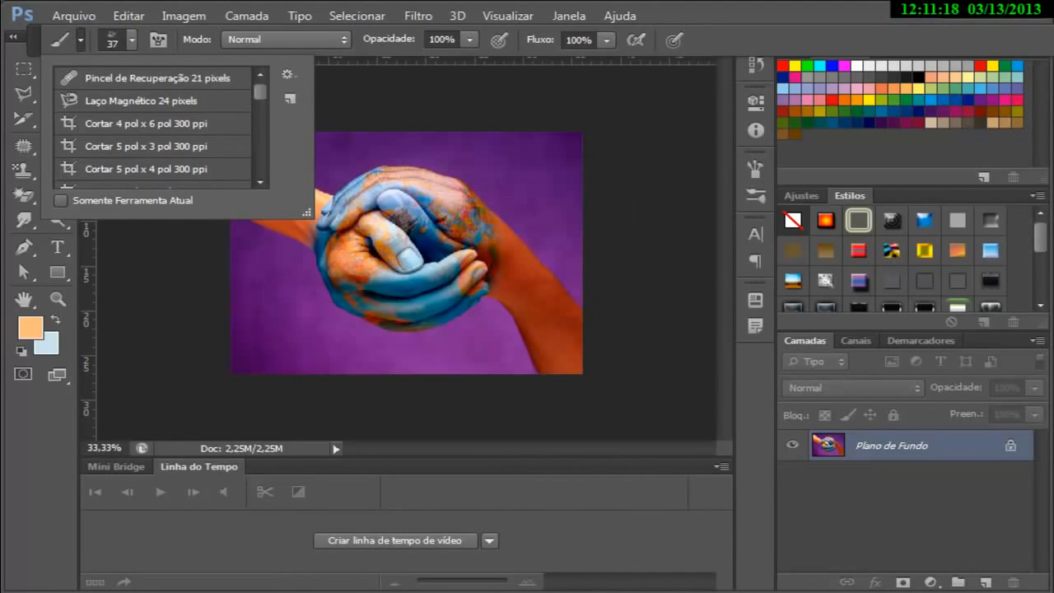
Step: Paint a red stroke across the arm and clasped hands with the Brush tool at 200 px
{"action": "left_click", "coordinate": [23, 70]}
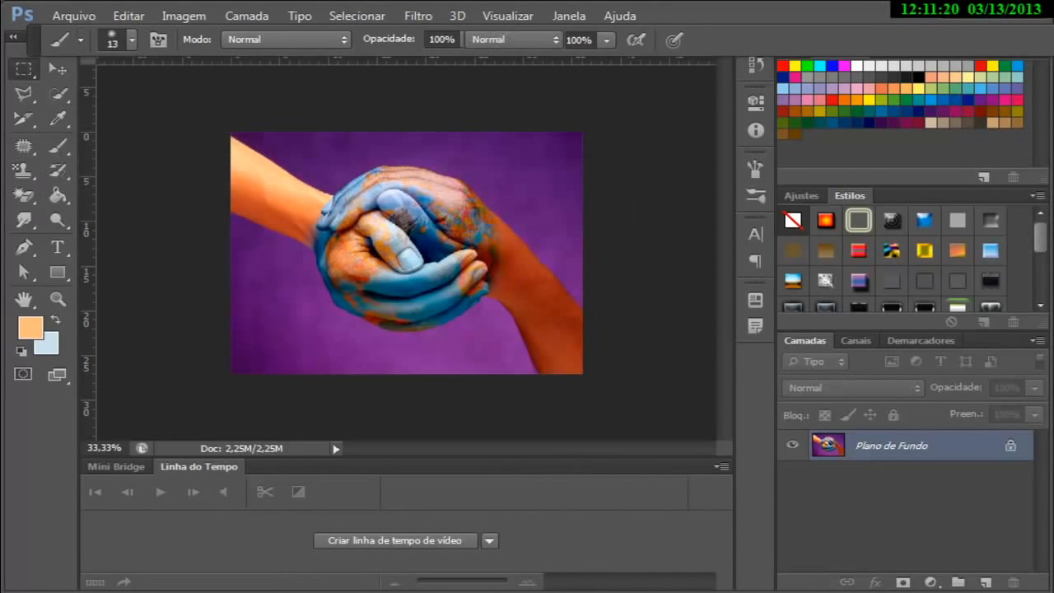
{"action": "left_click", "coordinate": [57, 145]}
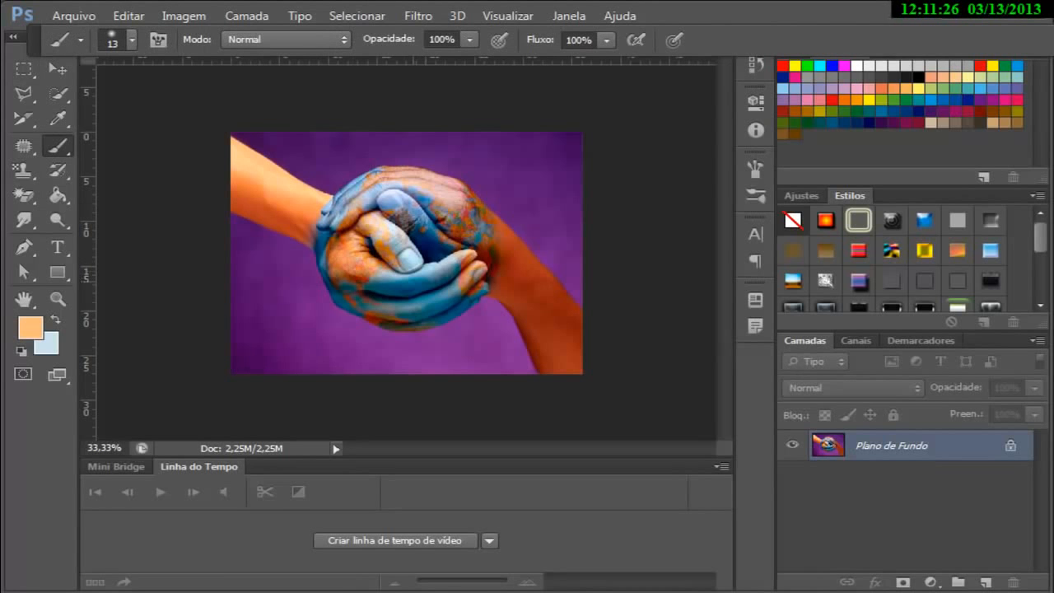
{"action": "key", "text": "bracketright"}
{"action": "key", "text": "bracketright"}
{"action": "key", "text": "bracketright"}
{"action": "key", "text": "bracketright"}
{"action": "key", "text": "bracketright"}
{"action": "key", "text": "bracketright"}
{"action": "key", "text": "bracketright"}
{"action": "key", "text": "bracketright"}
{"action": "key", "text": "bracketright"}
{"action": "key", "text": "bracketright"}
{"action": "key", "text": "bracketright"}
{"action": "key", "text": "bracketright"}
{"action": "key", "text": "bracketright"}
{"action": "left_click", "coordinate": [783, 66]}
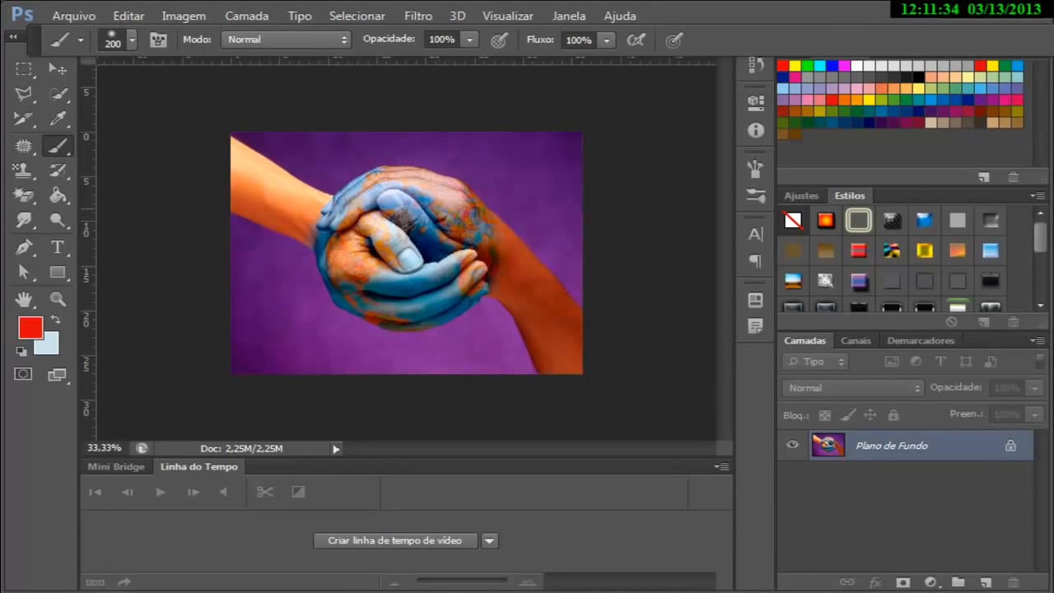
{"action": "left_click_drag", "start_coordinate": [257, 198], "coordinate": [582, 244]}
Step: Restore the photo beneath the red stroke with the History Brush at 300 px
{"action": "left_click", "coordinate": [57, 170]}
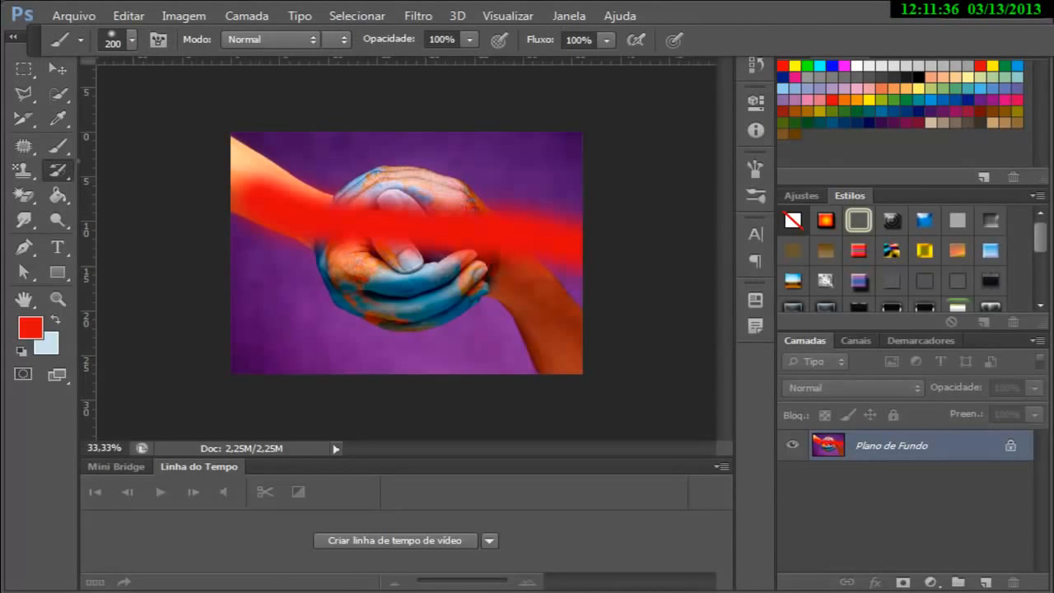
{"action": "left_click", "coordinate": [191, 168]}
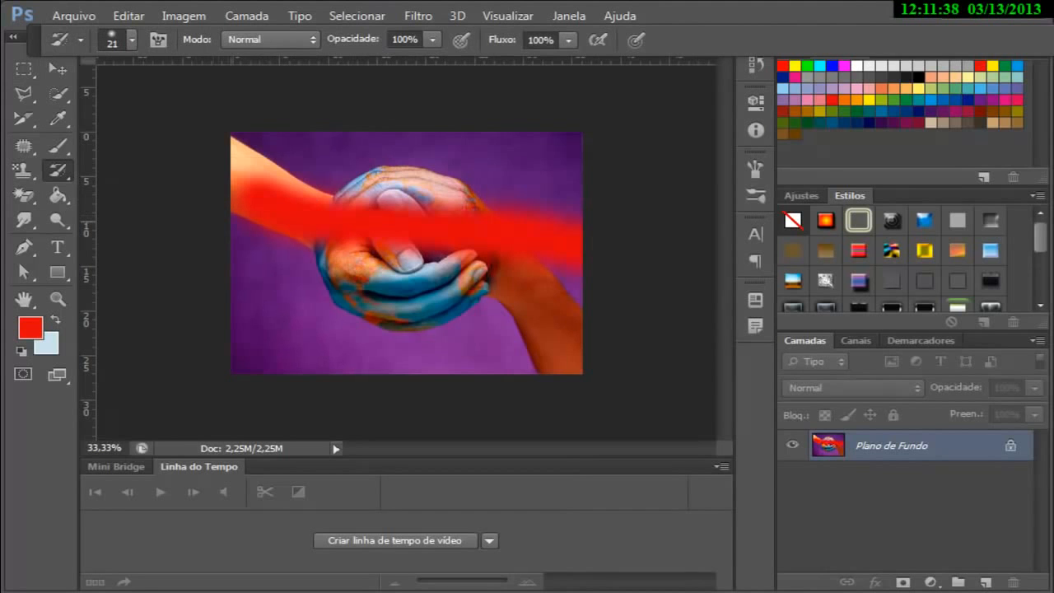
{"action": "key", "text": "bracketright"}
{"action": "key", "text": "bracketright"}
{"action": "key", "text": "bracketright"}
{"action": "key", "text": "bracketright"}
{"action": "key", "text": "bracketright"}
{"action": "key", "text": "bracketright"}
{"action": "key", "text": "bracketright"}
{"action": "key", "text": "bracketright"}
{"action": "key", "text": "bracketright"}
{"action": "key", "text": "bracketright"}
{"action": "key", "text": "bracketright"}
{"action": "key", "text": "bracketright"}
{"action": "key", "text": "bracketright"}
{"action": "key", "text": "bracketright"}
{"action": "key", "text": "bracketright"}
{"action": "key", "text": "bracketright"}
{"action": "key", "text": "bracketright"}
{"action": "left_click_drag", "start_coordinate": [237, 198], "coordinate": [491, 231]}
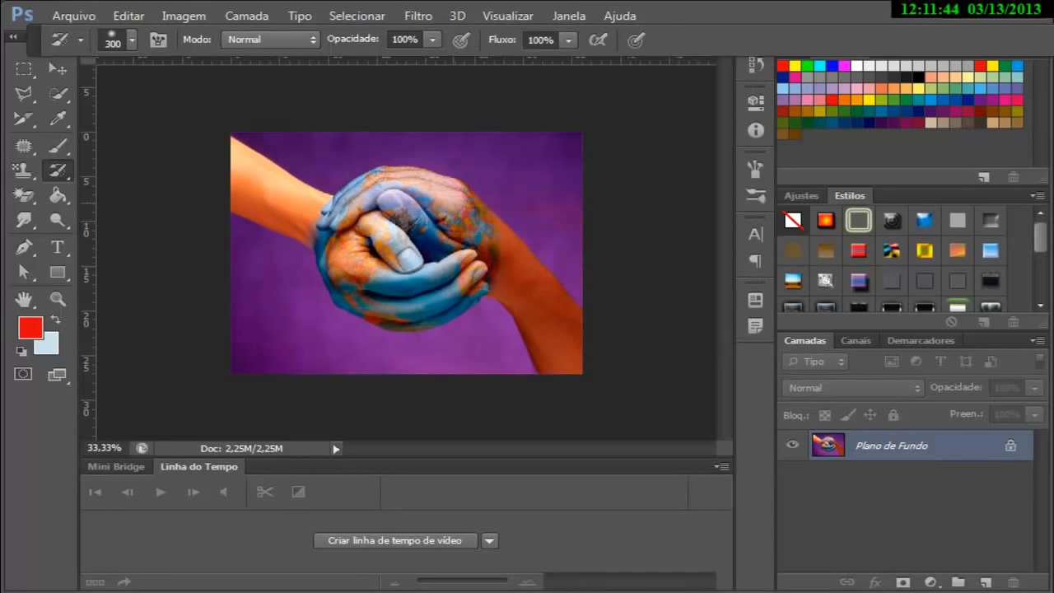
Step: Scribble red over much of the photo with the Brush tool and paint over parts of it with the Art History Brush
{"action": "left_click", "coordinate": [58, 146]}
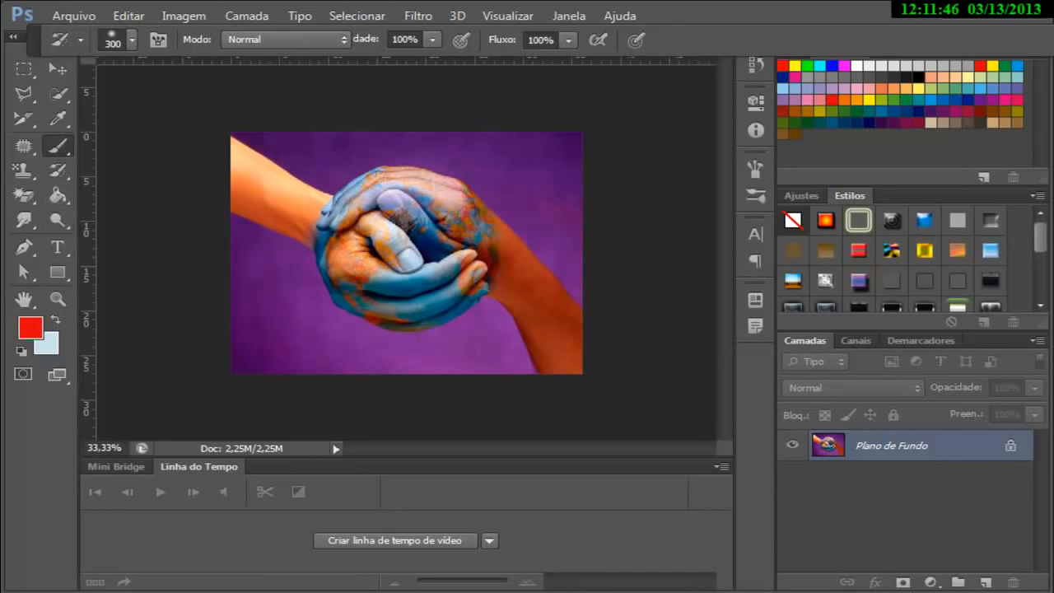
{"action": "mouse_move", "coordinate": [234, 204]}
{"action": "left_mouse_down"}
{"action": "mouse_move", "coordinate": [531, 240]}
{"action": "mouse_move", "coordinate": [429, 194]}
{"action": "mouse_move", "coordinate": [261, 303]}
{"action": "mouse_move", "coordinate": [476, 277]}
{"action": "left_mouse_up"}
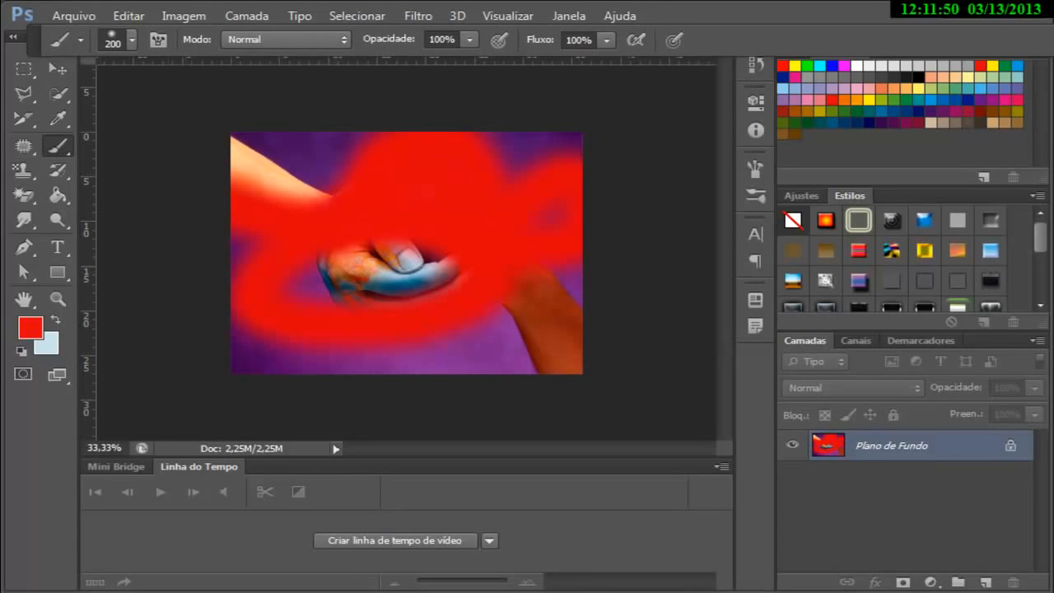
{"action": "left_click", "coordinate": [57, 171]}
{"action": "left_click", "coordinate": [165, 186]}
{"action": "mouse_move", "coordinate": [234, 206]}
{"action": "left_mouse_down"}
{"action": "mouse_move", "coordinate": [317, 212]}
{"action": "mouse_move", "coordinate": [420, 194]}
{"action": "mouse_move", "coordinate": [506, 216]}
{"action": "mouse_move", "coordinate": [457, 285]}
{"action": "mouse_move", "coordinate": [369, 321]}
{"action": "mouse_move", "coordinate": [284, 323]}
{"action": "mouse_move", "coordinate": [268, 265]}
{"action": "left_mouse_up"}
{"action": "mouse_move", "coordinate": [449, 152]}
{"action": "left_mouse_down"}
{"action": "mouse_move", "coordinate": [511, 193]}
{"action": "mouse_move", "coordinate": [564, 177]}
{"action": "mouse_move", "coordinate": [577, 190]}
{"action": "mouse_move", "coordinate": [543, 212]}
{"action": "mouse_move", "coordinate": [404, 210]}
{"action": "mouse_move", "coordinate": [358, 227]}
{"action": "left_mouse_up"}
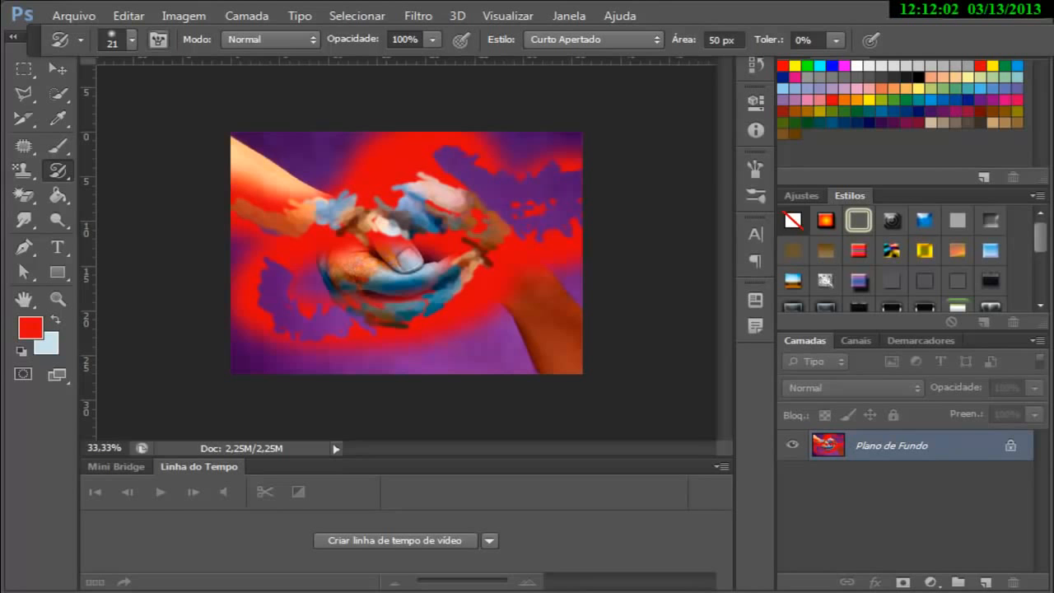
Step: Try the 900 px textured brush tip for the Art History Brush
{"action": "left_click", "coordinate": [132, 39]}
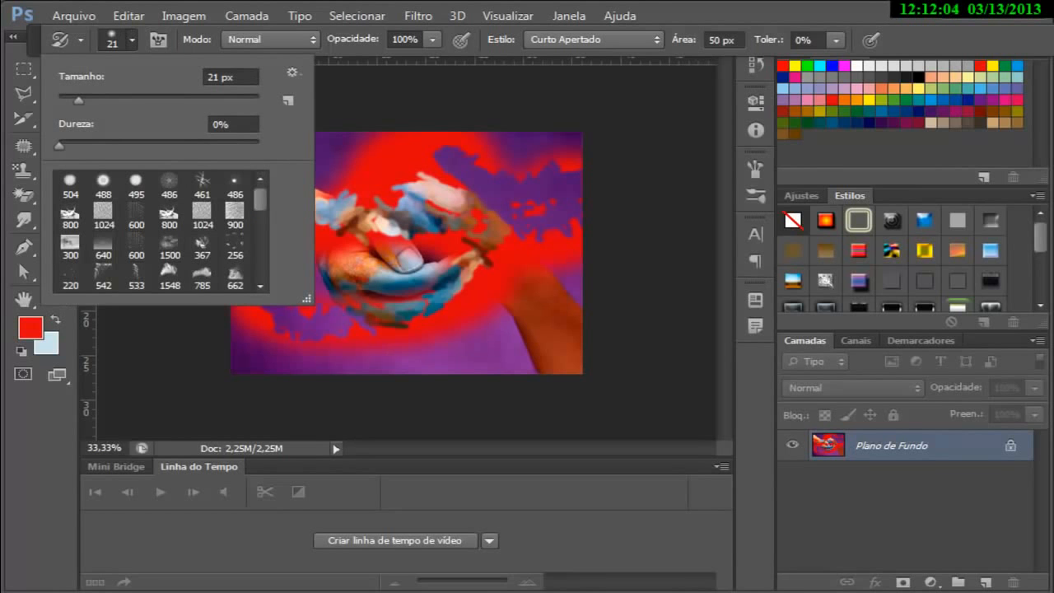
{"action": "left_click", "coordinate": [235, 216]}
{"action": "left_click", "coordinate": [436, 243]}
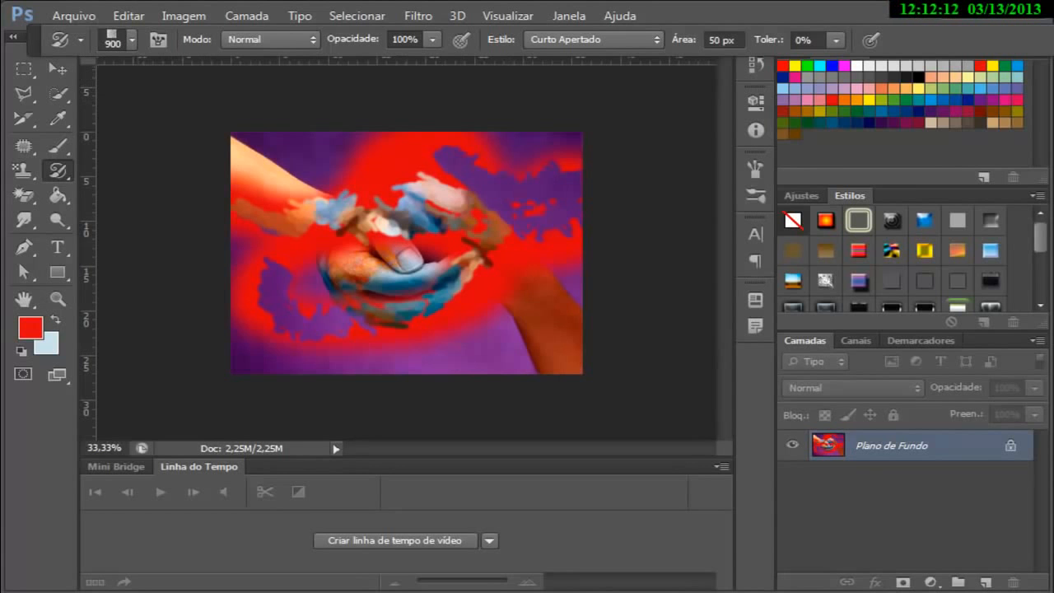
{"action": "key", "text": "ctrl+alt+k"}
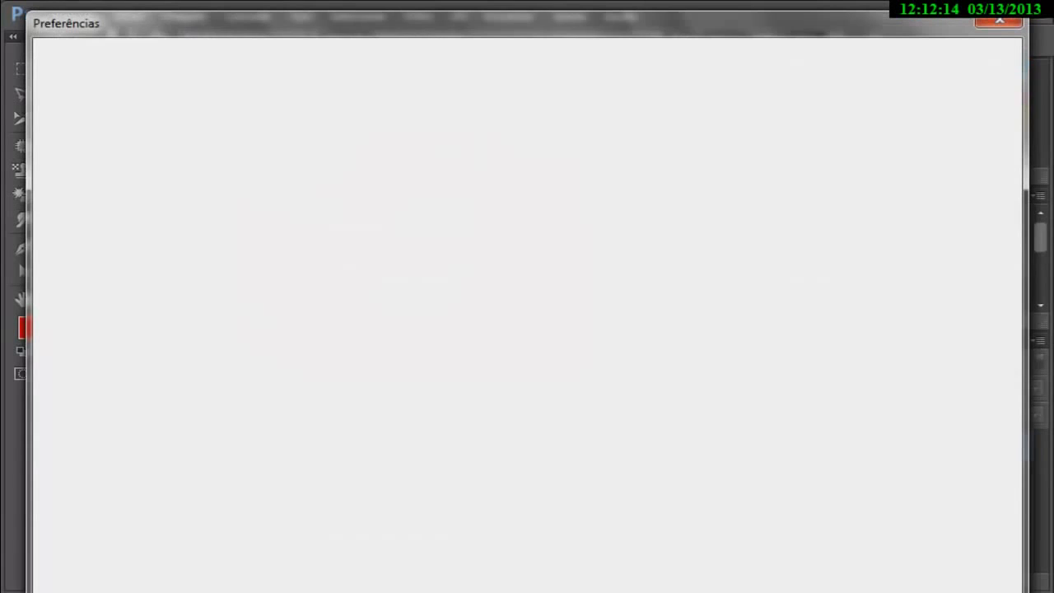
{"action": "key", "text": "Escape"}
Step: Choose the 461 px branch-shaped brush tip for the Art History Brush
{"action": "left_click", "coordinate": [132, 39]}
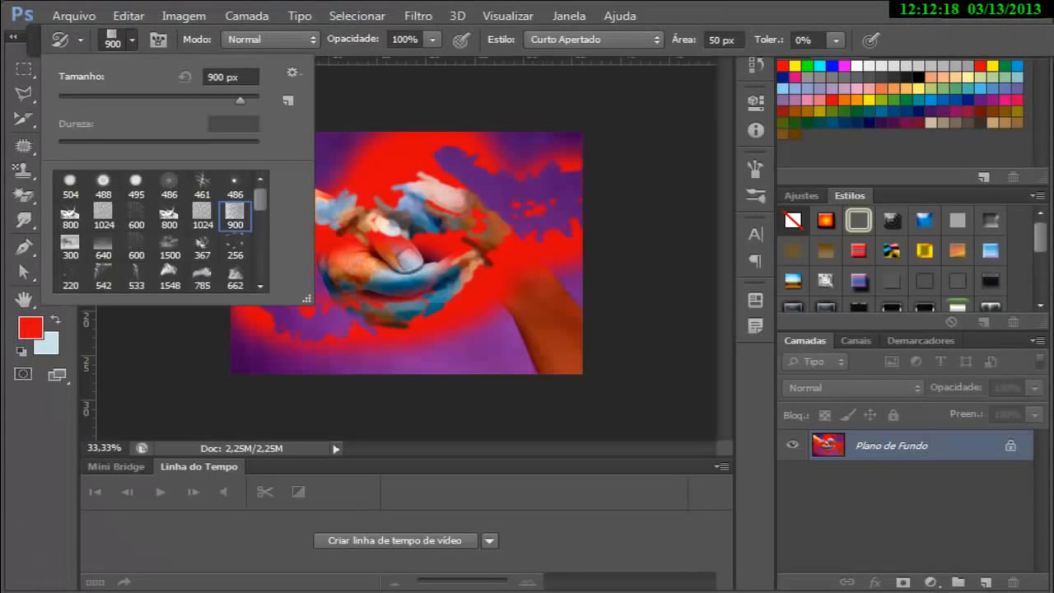
{"action": "left_click", "coordinate": [203, 186]}
Step: Try Art History Brush strokes with the branch-shaped tip across the hands and background, and undo them
{"action": "mouse_move", "coordinate": [330, 202]}
{"action": "left_mouse_down"}
{"action": "mouse_move", "coordinate": [441, 202]}
{"action": "mouse_move", "coordinate": [486, 239]}
{"action": "left_mouse_up"}
{"action": "left_click_drag", "start_coordinate": [276, 247], "coordinate": [379, 318]}
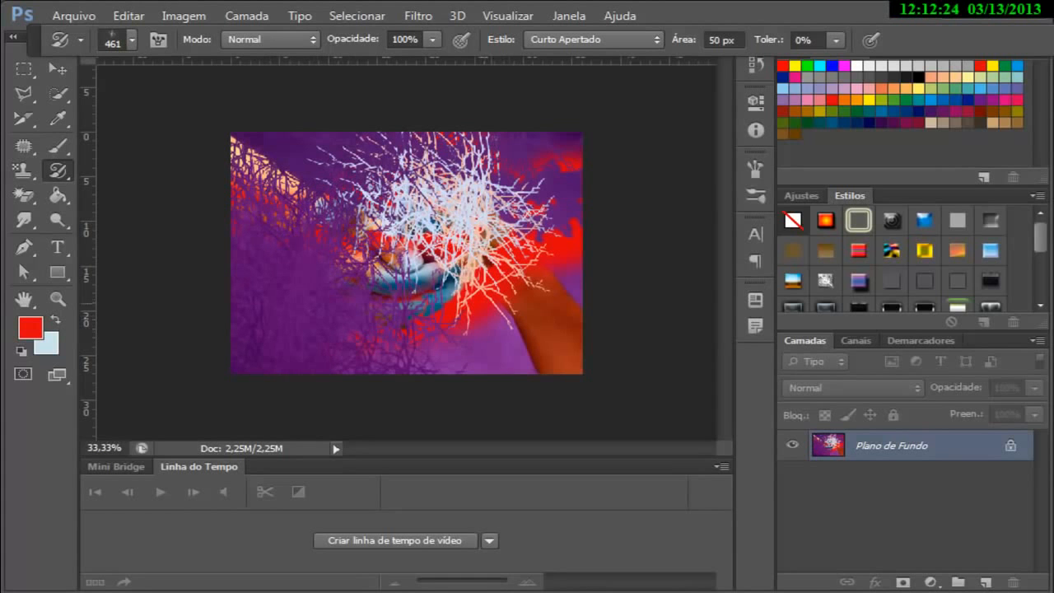
{"action": "left_click_drag", "start_coordinate": [539, 308], "coordinate": [510, 284]}
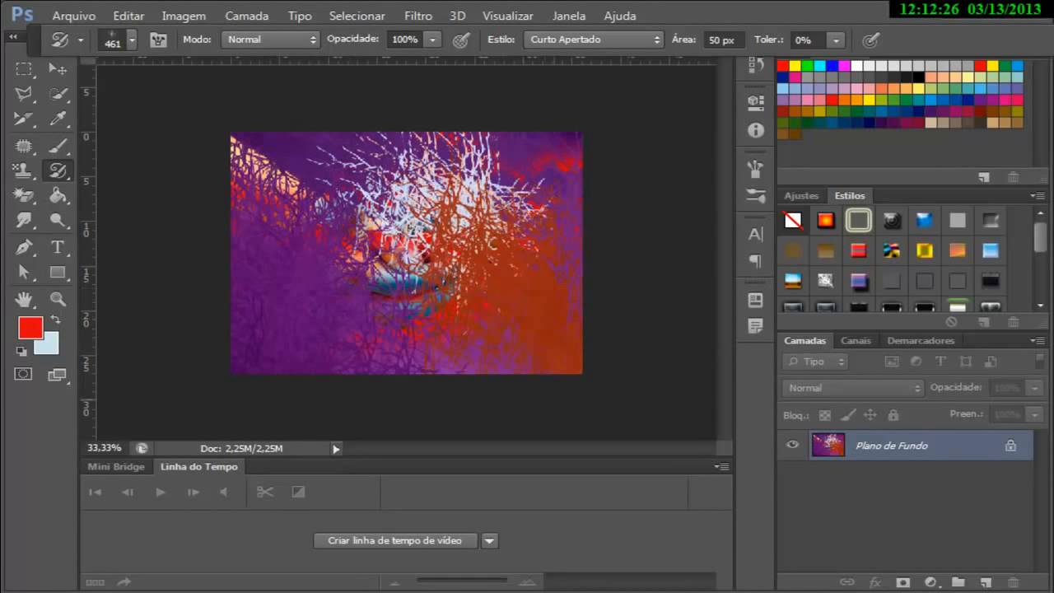
{"action": "key", "text": "ctrl+alt+z"}
{"action": "key", "text": "ctrl+alt+z"}
{"action": "key", "text": "ctrl+alt+z"}
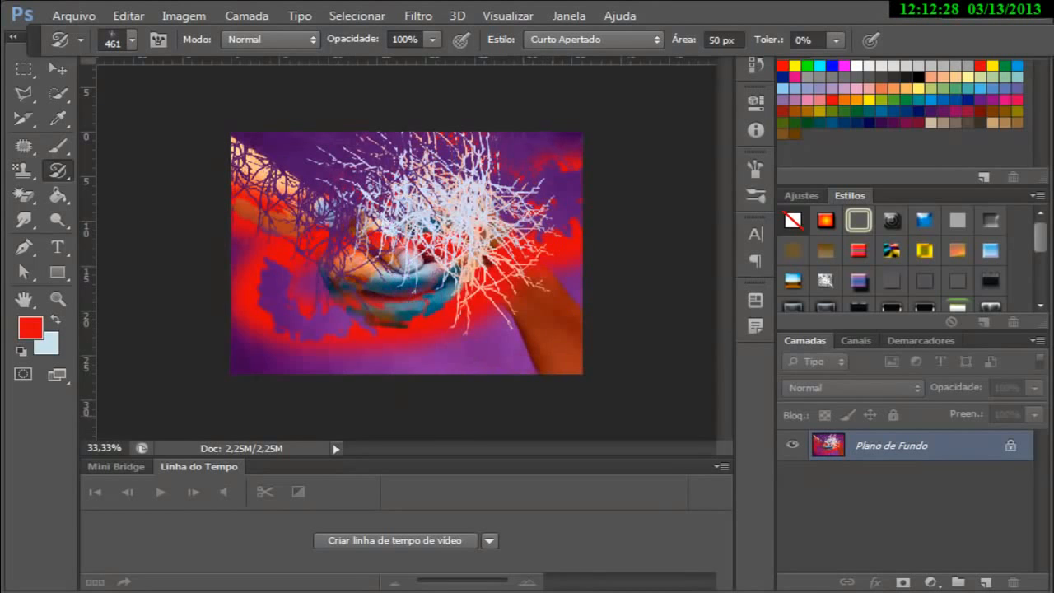
Step: Paint branch-like Art History Brush strokes over the lower-right forearm and the upper-left arm of the photo
{"action": "mouse_move", "coordinate": [519, 280]}
{"action": "left_mouse_down"}
{"action": "mouse_move", "coordinate": [495, 262]}
{"action": "mouse_move", "coordinate": [513, 252]}
{"action": "left_mouse_up"}
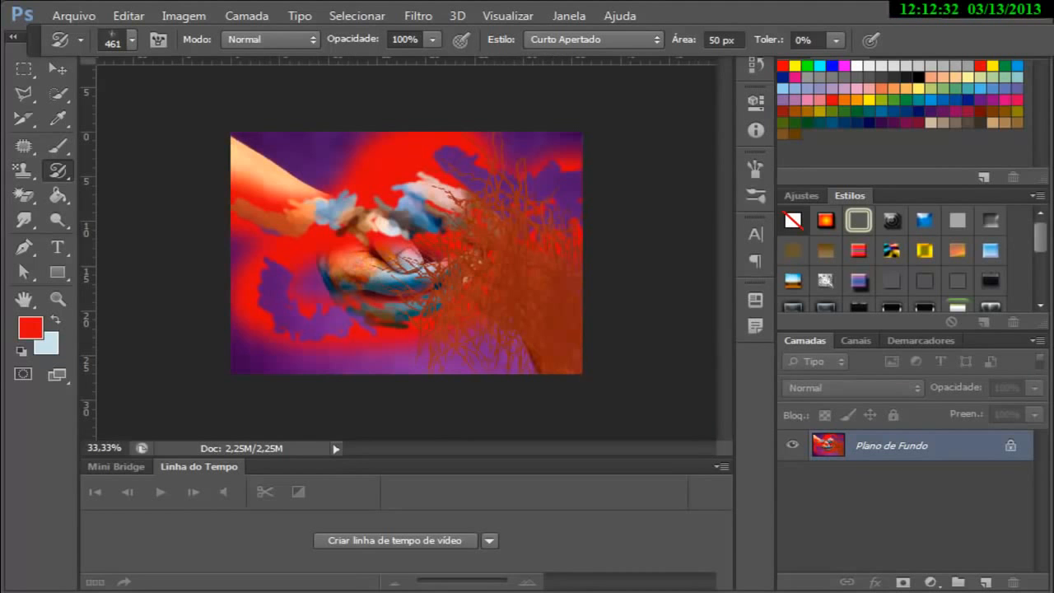
{"action": "left_click_drag", "start_coordinate": [290, 189], "coordinate": [375, 186]}
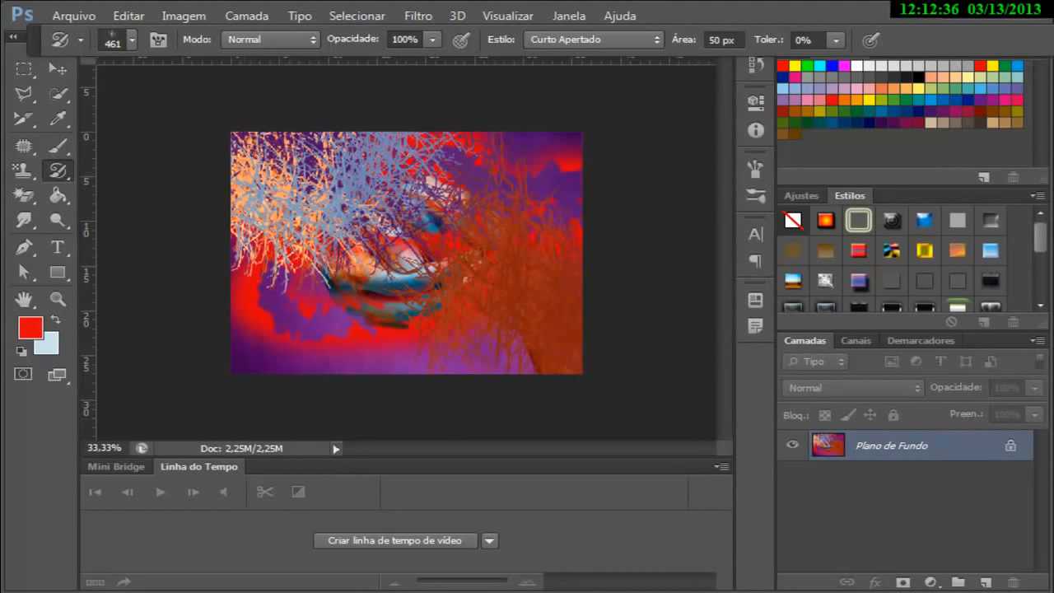
Step: Switch to the History Brush and paint over the whole photo to restore its original appearance
{"action": "right_click", "coordinate": [58, 171]}
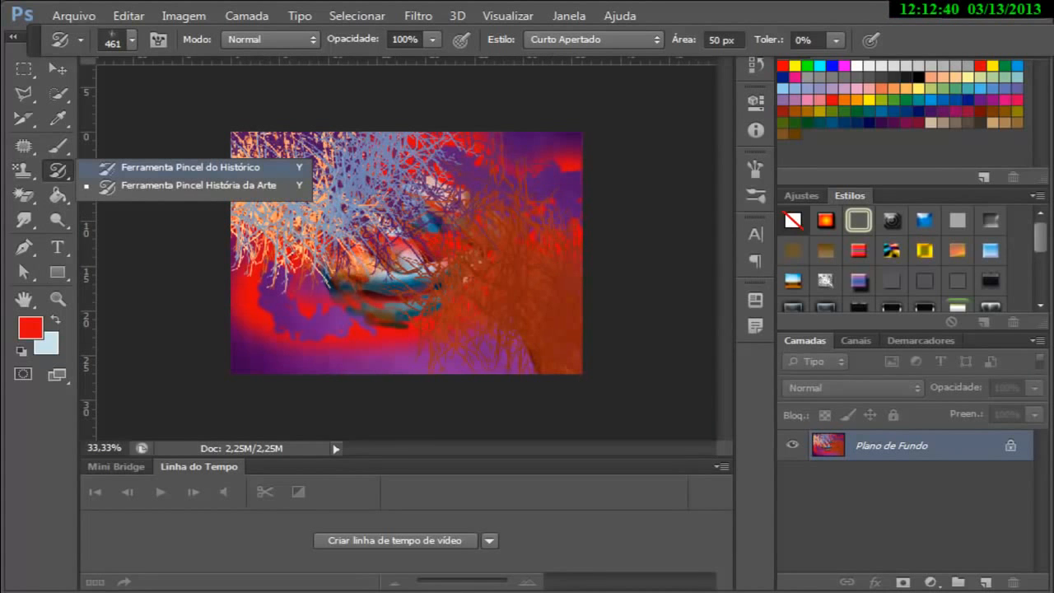
{"action": "left_click", "coordinate": [190, 168]}
{"action": "mouse_move", "coordinate": [330, 216]}
{"action": "left_mouse_down"}
{"action": "mouse_move", "coordinate": [272, 224]}
{"action": "mouse_move", "coordinate": [254, 209]}
{"action": "mouse_move", "coordinate": [263, 160]}
{"action": "mouse_move", "coordinate": [428, 169]}
{"action": "mouse_move", "coordinate": [284, 309]}
{"action": "mouse_move", "coordinate": [440, 289]}
{"action": "mouse_move", "coordinate": [354, 303]}
{"action": "mouse_move", "coordinate": [379, 266]}
{"action": "mouse_move", "coordinate": [490, 272]}
{"action": "mouse_move", "coordinate": [569, 354]}
{"action": "mouse_move", "coordinate": [523, 193]}
{"action": "mouse_move", "coordinate": [568, 160]}
{"action": "mouse_move", "coordinate": [569, 222]}
{"action": "mouse_move", "coordinate": [461, 157]}
{"action": "mouse_move", "coordinate": [329, 168]}
{"action": "mouse_move", "coordinate": [255, 293]}
{"action": "left_mouse_up"}
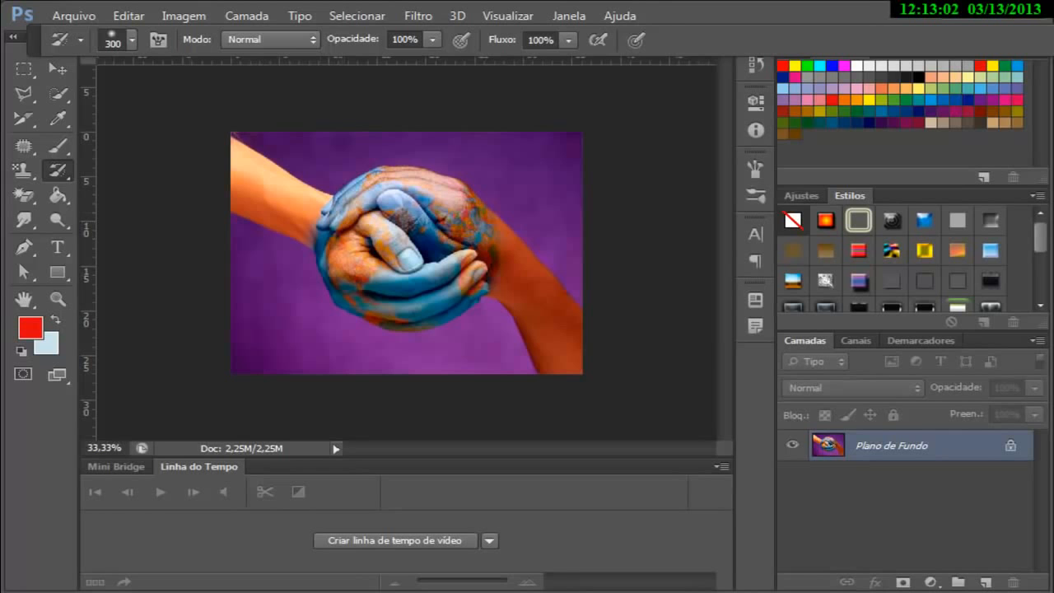
{"action": "left_click", "coordinate": [23, 194]}
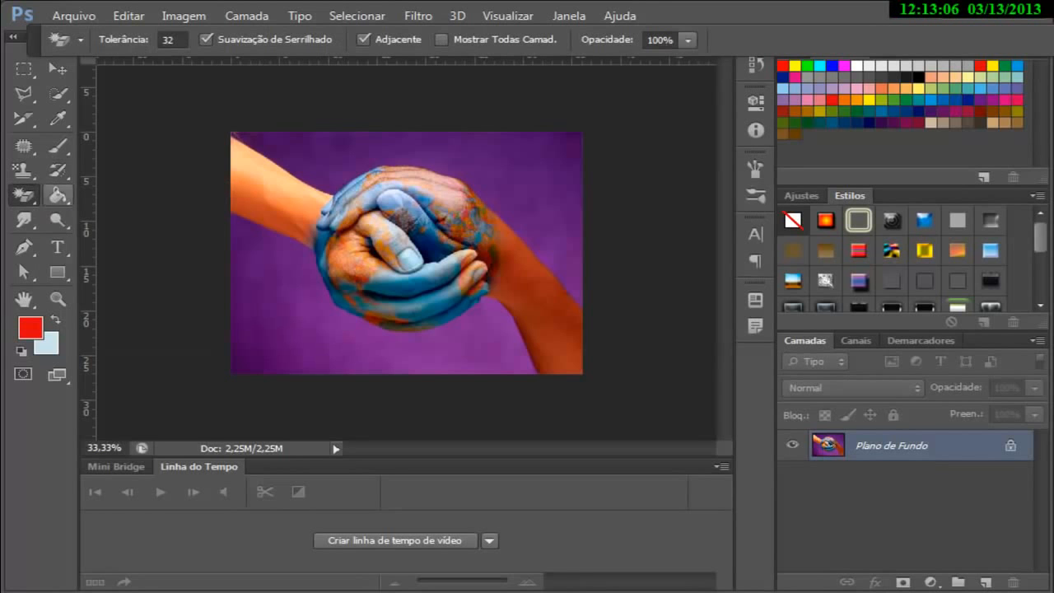
{"action": "left_click", "coordinate": [57, 195]}
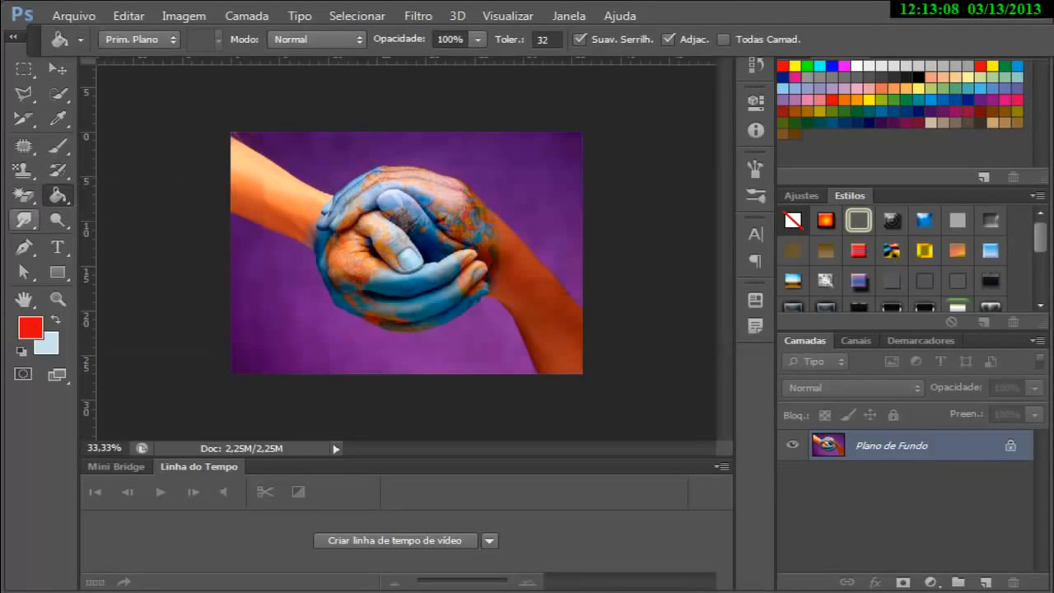
Step: Select the Blur tool and enlarge its brush to 900 px
{"action": "left_click", "coordinate": [23, 219]}
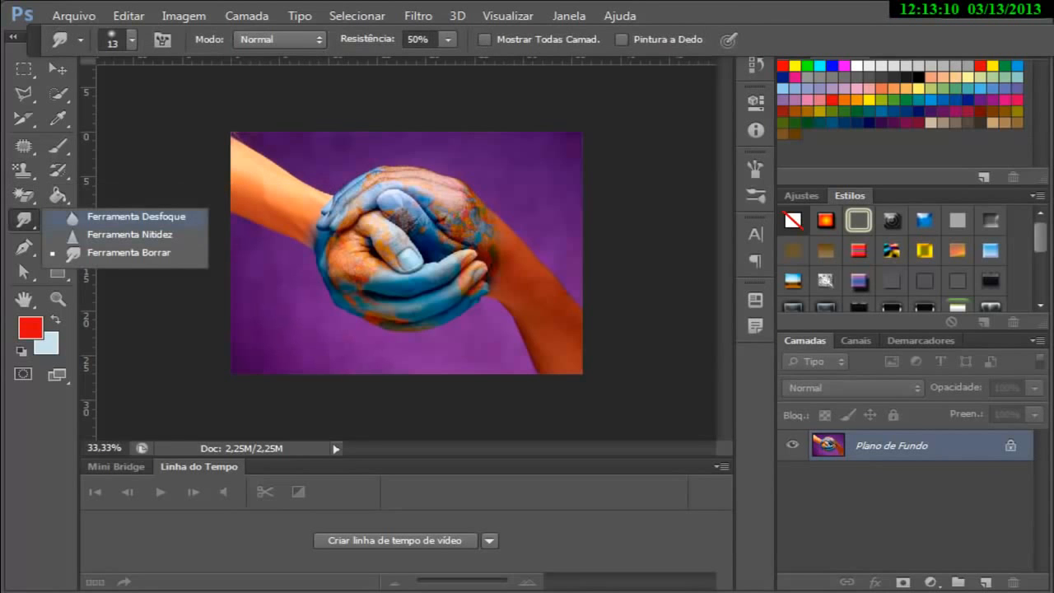
{"action": "left_click", "coordinate": [132, 217]}
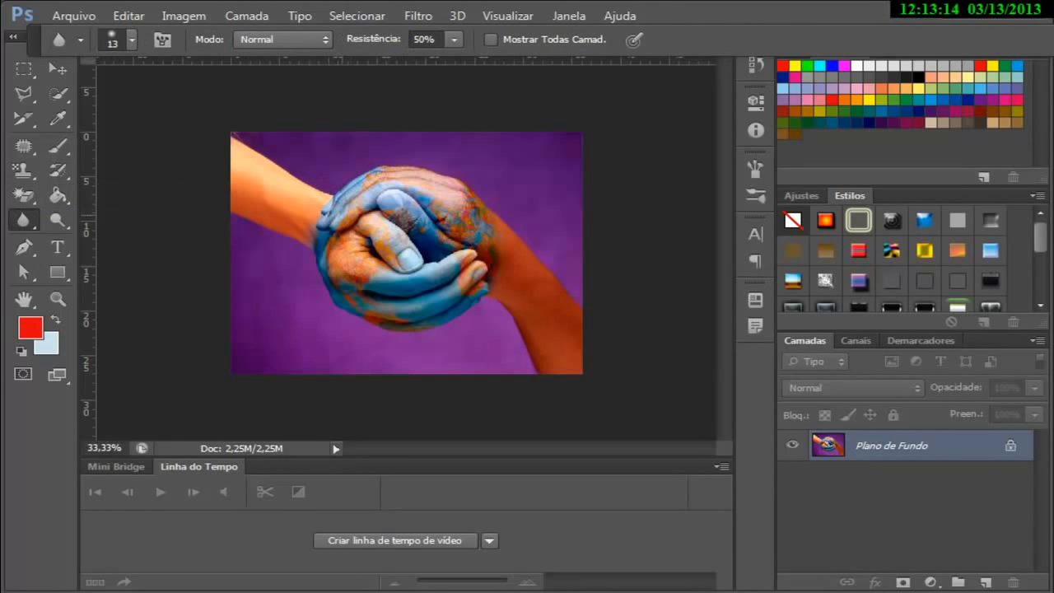
{"action": "key", "text": "bracketright"}
{"action": "key", "text": "bracketright"}
{"action": "key", "text": "bracketright"}
{"action": "key", "text": "bracketright"}
{"action": "key", "text": "bracketright"}
{"action": "key", "text": "bracketright"}
{"action": "key", "text": "bracketright"}
{"action": "key", "text": "bracketright"}
{"action": "key", "text": "bracketright"}
{"action": "key", "text": "bracketright"}
{"action": "key", "text": "bracketright"}
{"action": "key", "text": "bracketright"}
{"action": "key", "text": "bracketright"}
{"action": "key", "text": "bracketright"}
{"action": "key", "text": "bracketright"}
{"action": "key", "text": "bracketright"}
{"action": "key", "text": "bracketright"}
{"action": "key", "text": "bracketright"}
{"action": "key", "text": "bracketright"}
{"action": "key", "text": "bracketright"}
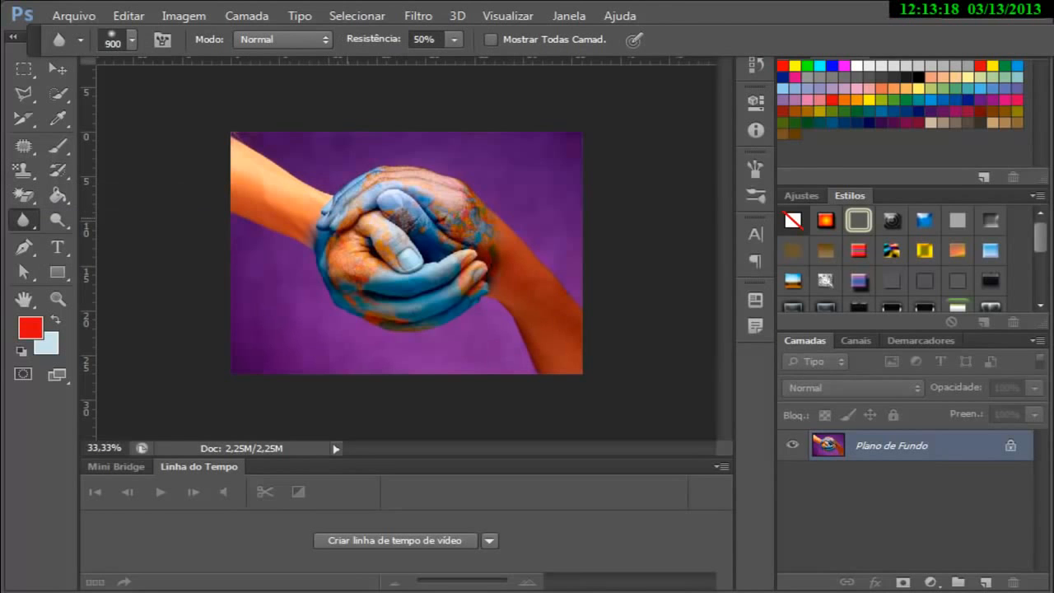